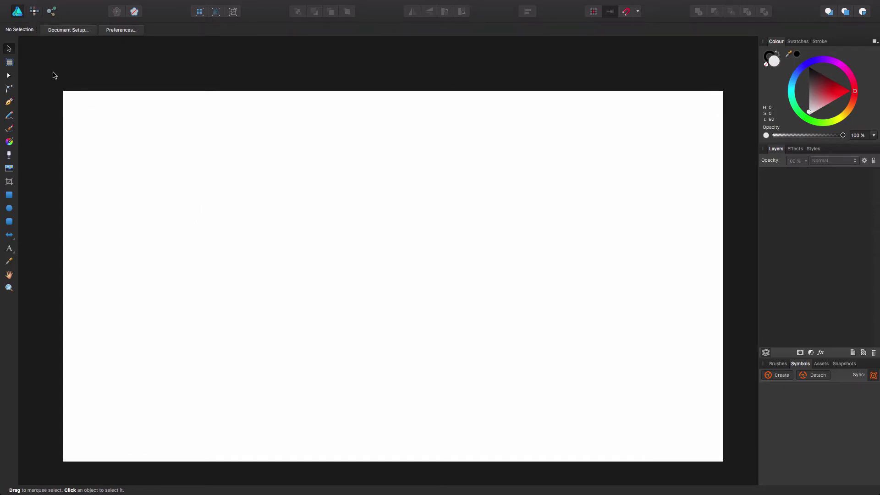
Step: Add a pixel layer in Pixel Persona and set up a 2 px black brush
left_click(35, 15)
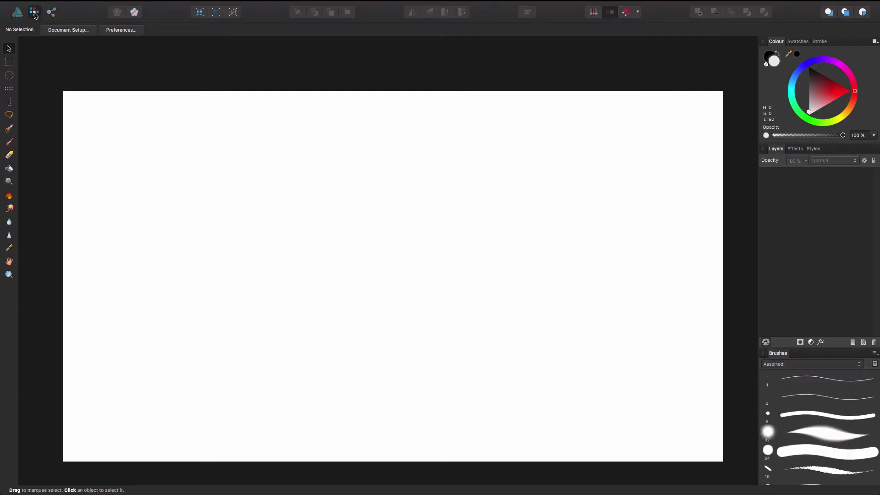
left_click(863, 343)
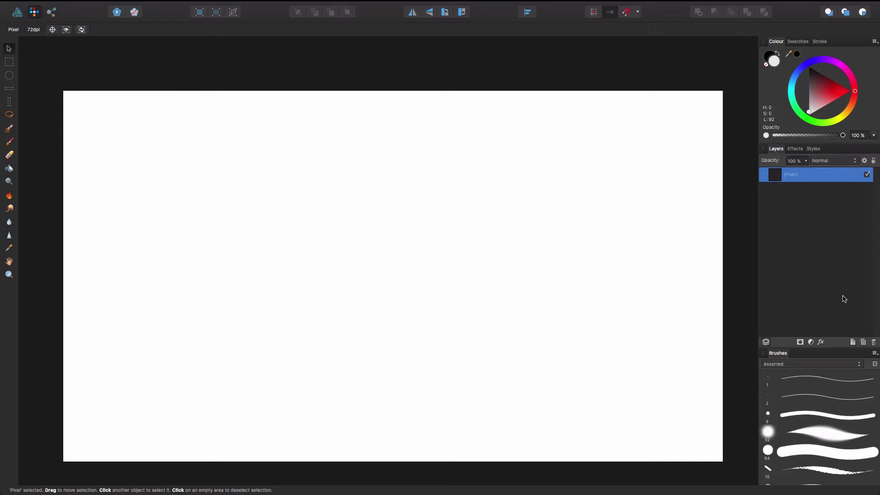
left_click(802, 397)
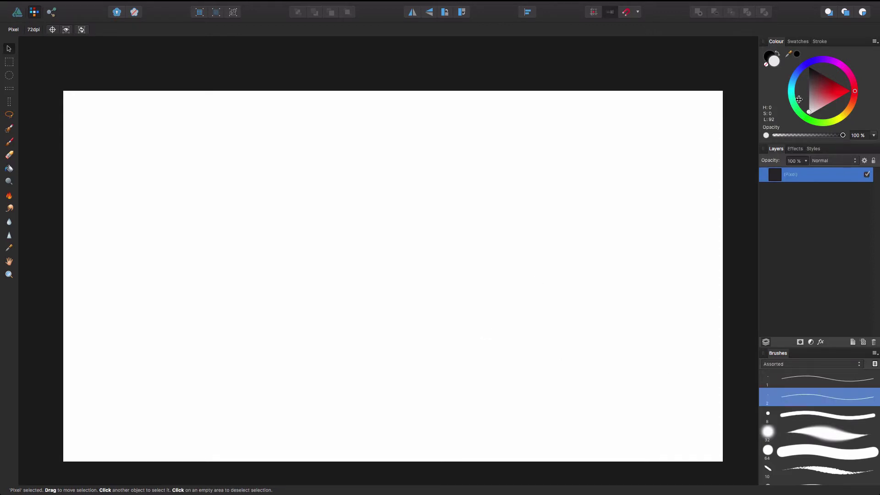
left_click_drag(812, 84, 800, 67)
left_click(9, 142)
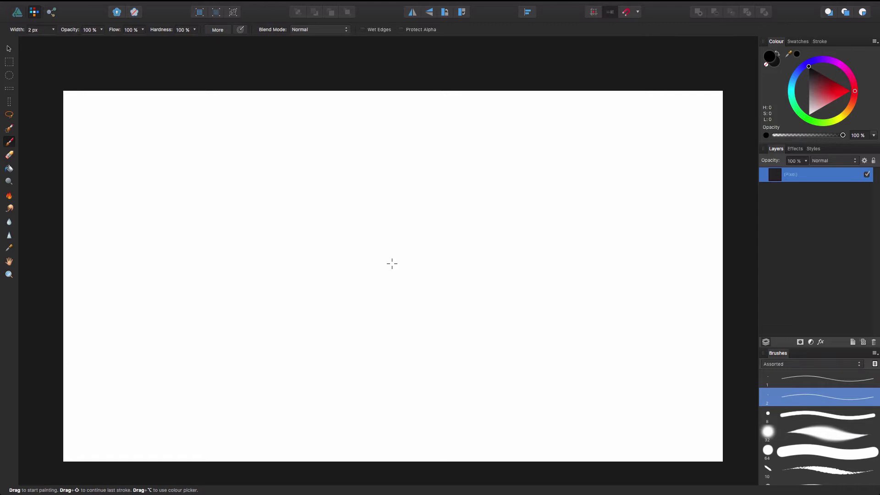
Step: Sketch the upper left edge and the second tier of the tree's left half
left_click_drag(387, 169, 358, 210)
key("super+z")
mouse_move(359, 210)
left_mouse_down()
mouse_move(360, 174)
mouse_move(333, 197)
mouse_move(364, 152)
mouse_move(329, 201)
mouse_move(343, 204)
mouse_move(352, 226)
left_mouse_up()
left_click_drag(362, 203, 324, 246)
mouse_move(360, 204)
left_mouse_down()
mouse_move(322, 247)
mouse_move(304, 252)
mouse_move(355, 220)
left_mouse_up()
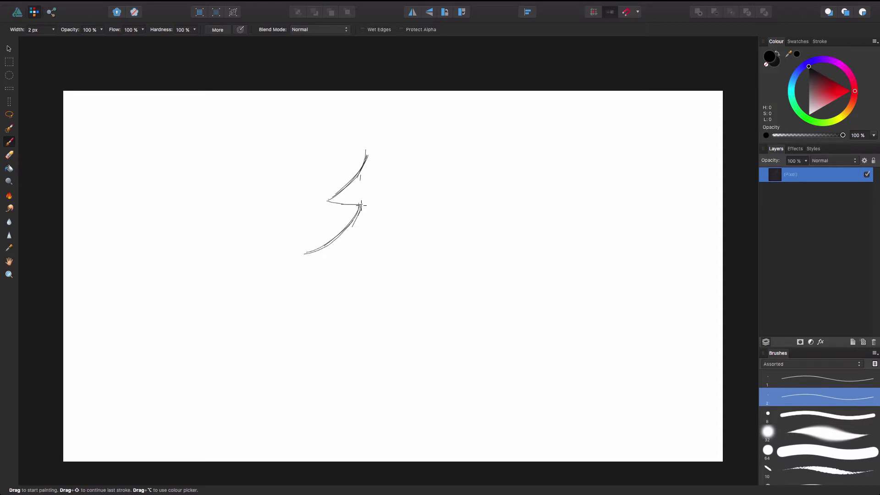
left_click_drag(304, 254, 350, 258)
Step: Sketch the lower tiers, base line and treetop peak of the left half
scroll(446, 266, "left", 3)
scroll(446, 266, "up", 1)
scroll(447, 266, "up", 3)
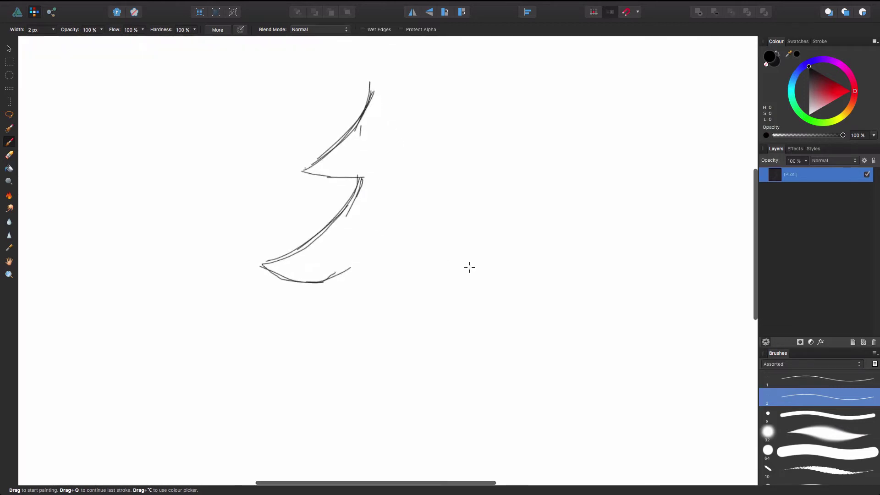
left_click_drag(260, 266, 323, 289)
scroll(463, 240, "down", 3)
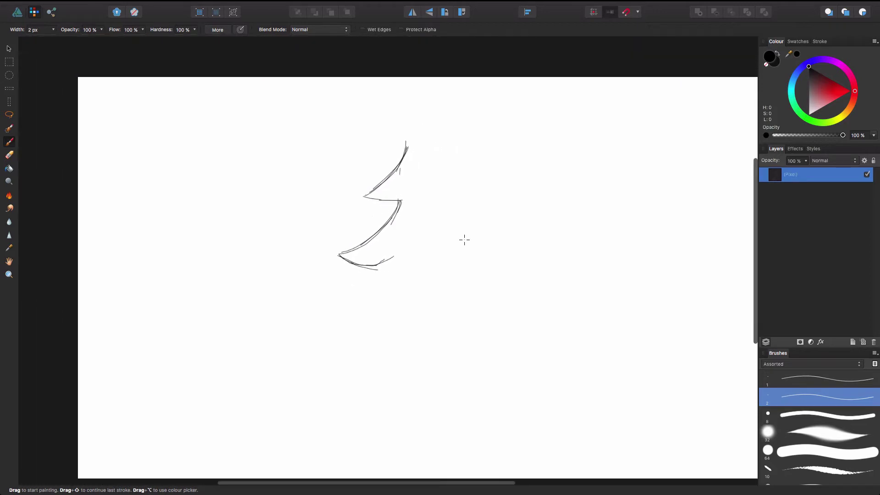
mouse_move(383, 261)
left_mouse_down()
mouse_move(370, 298)
mouse_move(341, 309)
mouse_move(384, 327)
left_mouse_up()
left_click_drag(400, 163, 411, 147)
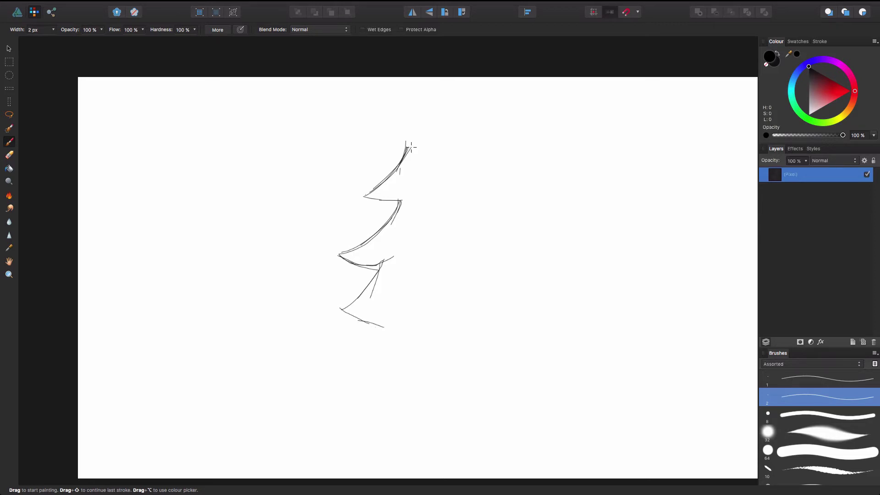
mouse_move(369, 322)
left_mouse_down()
mouse_move(321, 364)
mouse_move(312, 358)
mouse_move(377, 389)
mouse_move(452, 382)
mouse_move(400, 381)
left_mouse_up()
left_click_drag(407, 146, 435, 150)
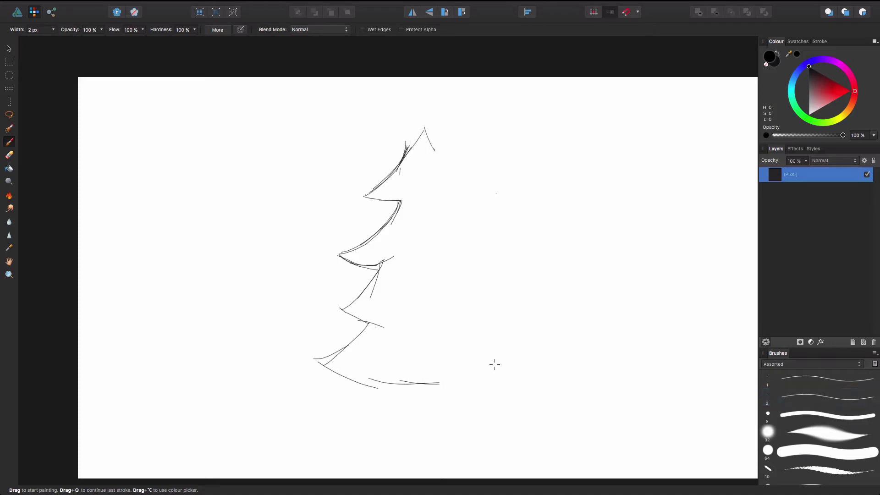
Step: Duplicate the half-tree sketch layer
key("super+shift+n")
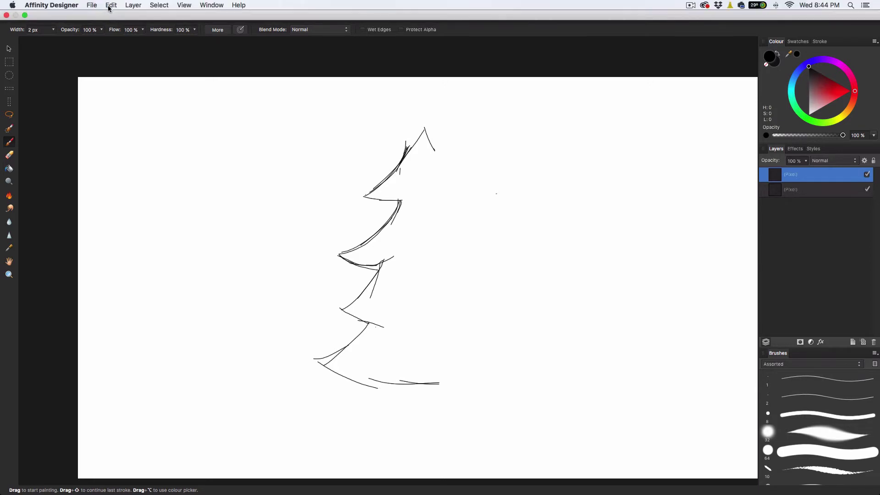
left_click(111, 5)
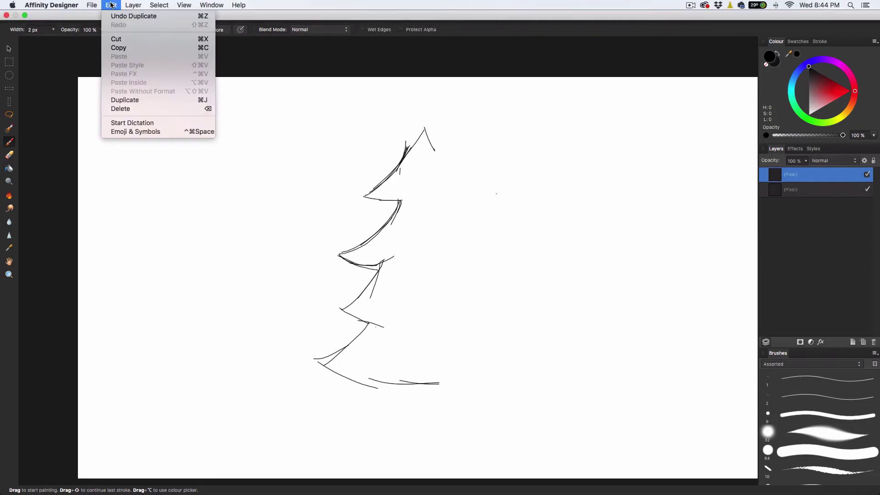
right_click(800, 175)
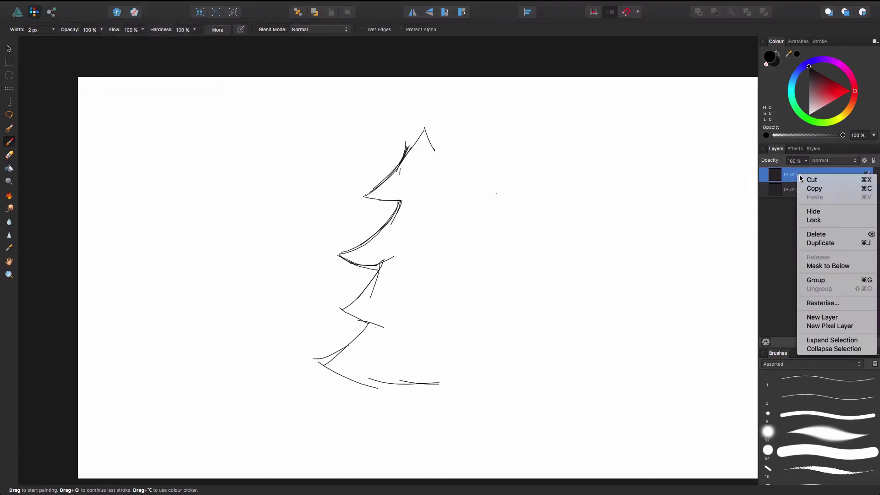
left_click(589, 210)
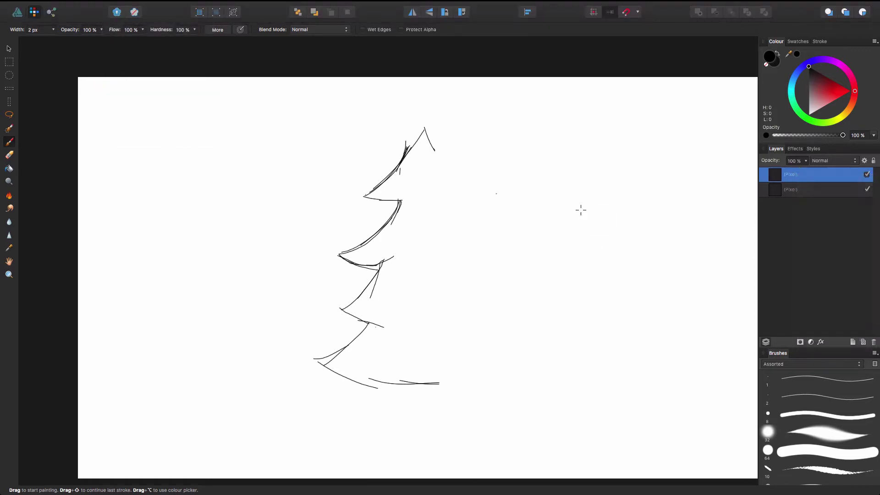
Step: Flip the copy horizontally and shift it right to form the tree's right side
key("v")
right_click(395, 163)
mouse_move(447, 291)
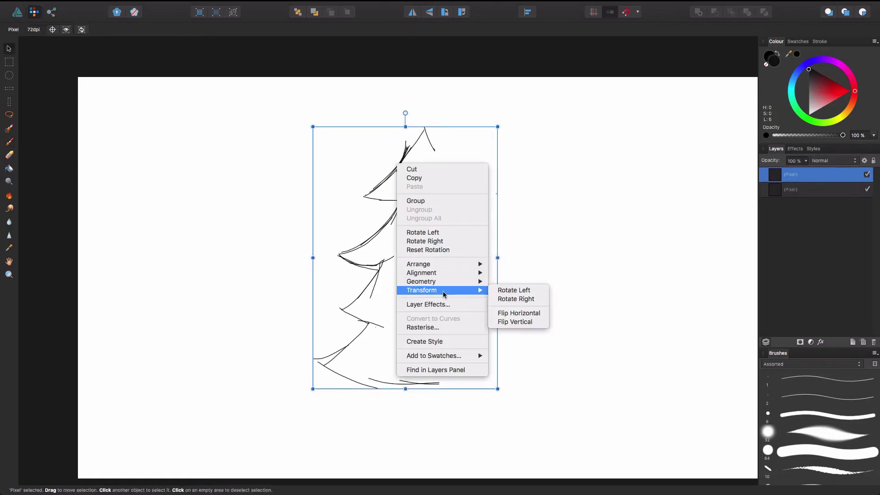
left_click(518, 313)
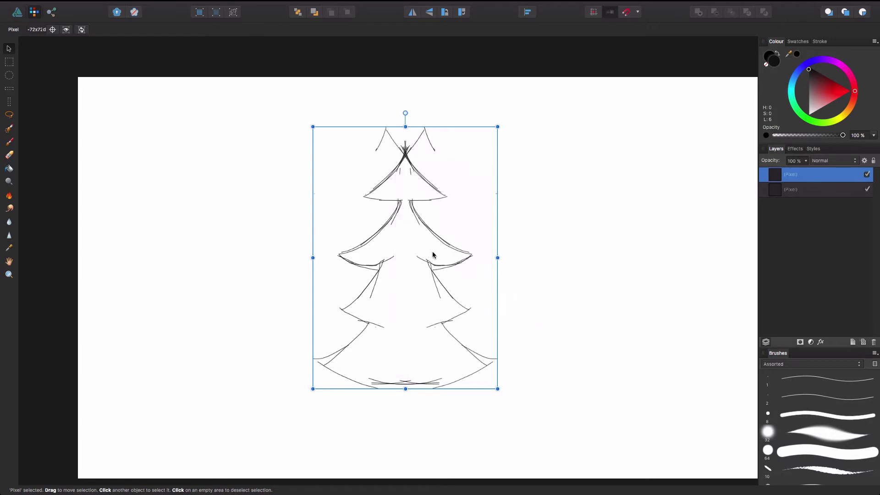
left_click_drag(436, 251, 465, 255)
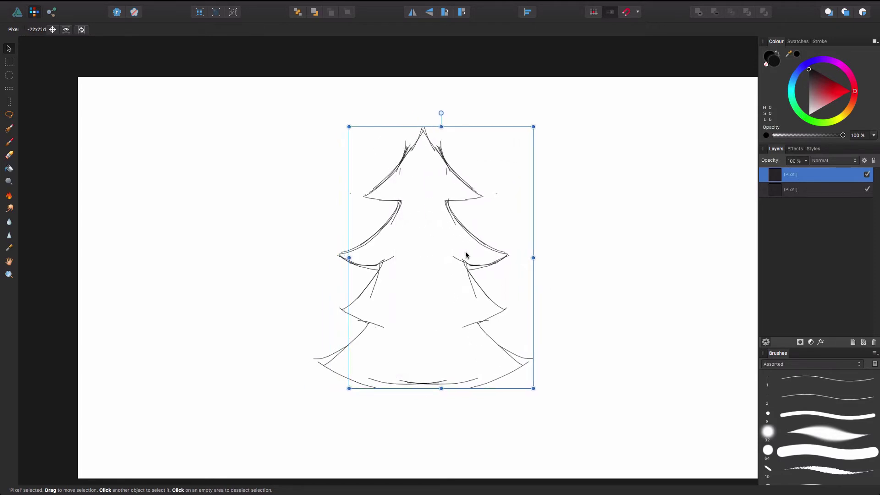
left_click(567, 256)
key("b")
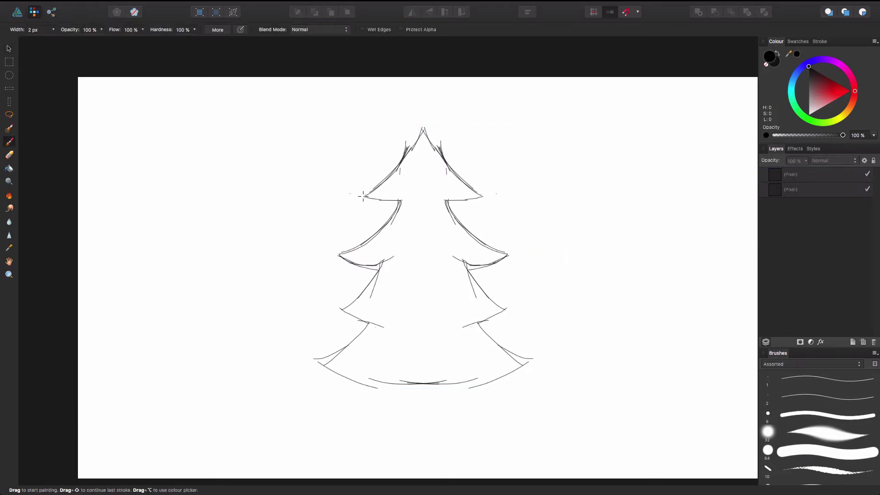
Step: Add a new Layer1 and group both pixel sketch layers into a group named 'sketch'
left_click(17, 12)
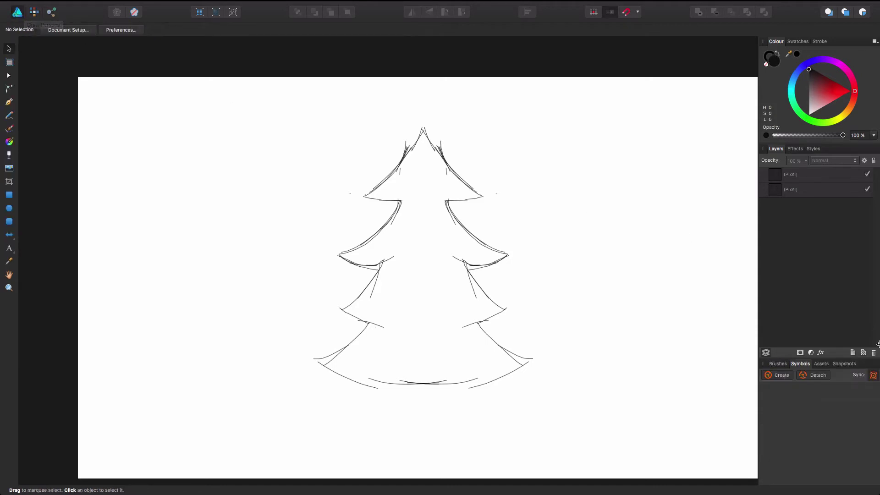
left_click(853, 353)
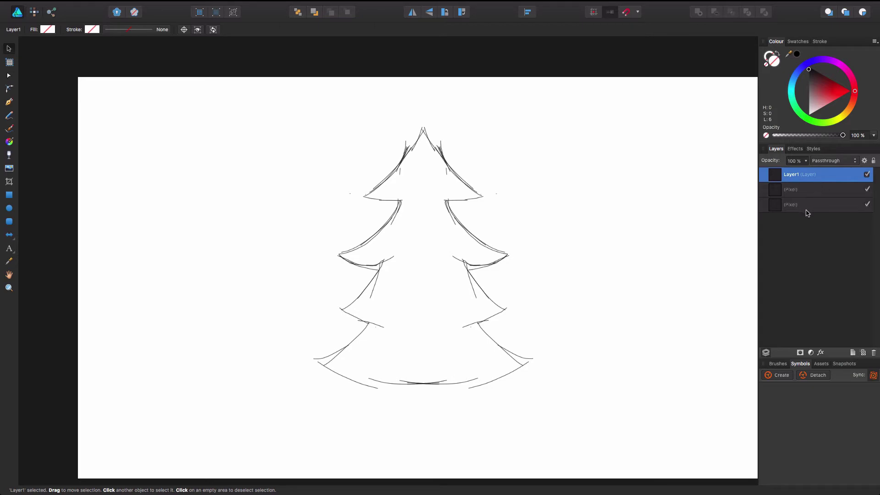
left_click(818, 195)
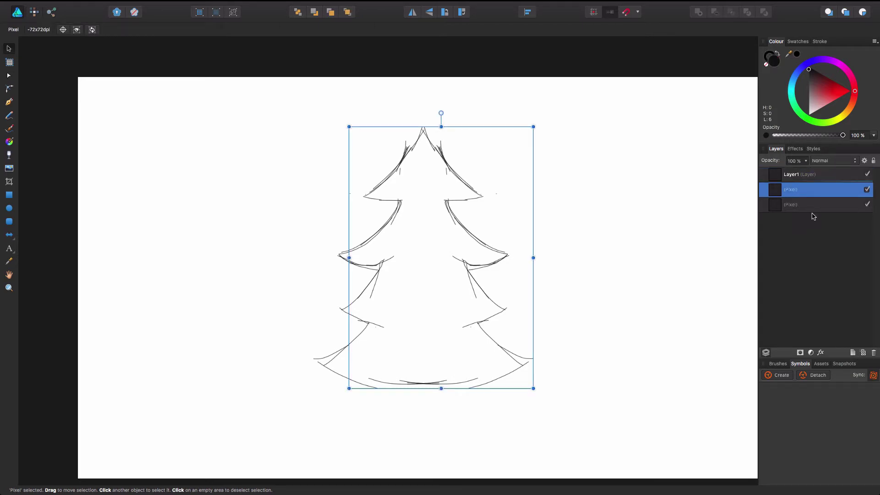
left_click(809, 207, "shift")
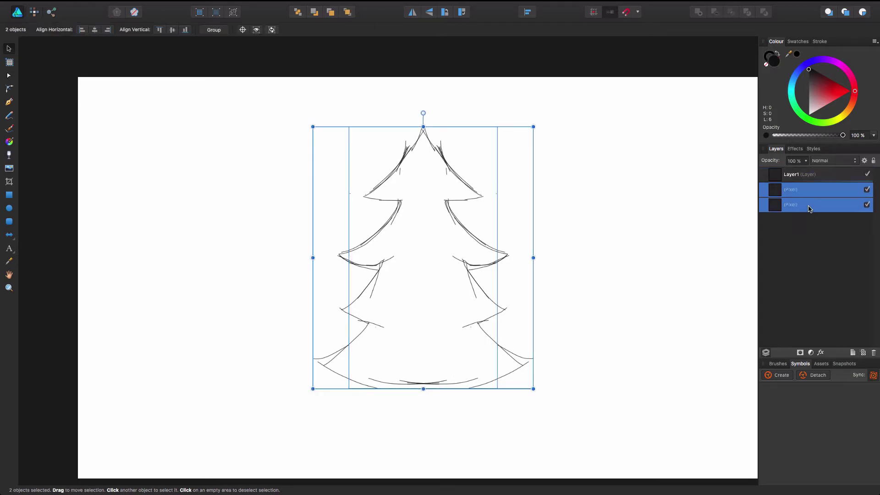
key("super+g")
double_click(790, 190)
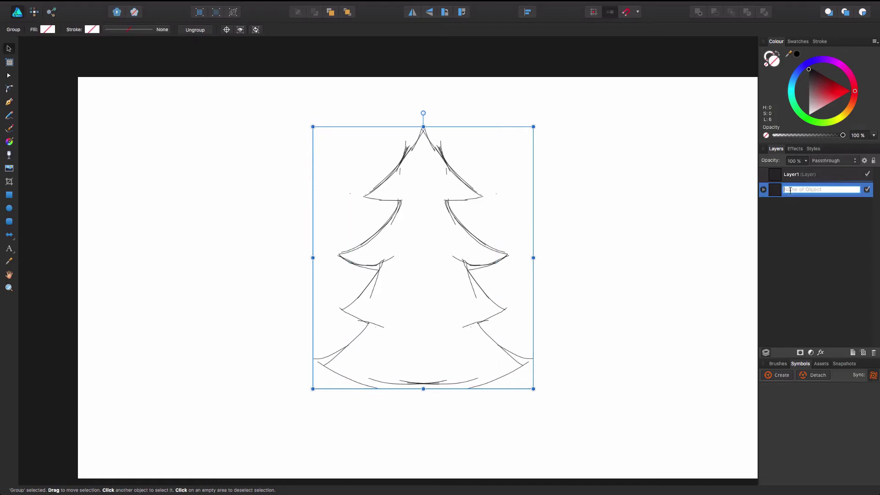
type("sketch")
key("Return")
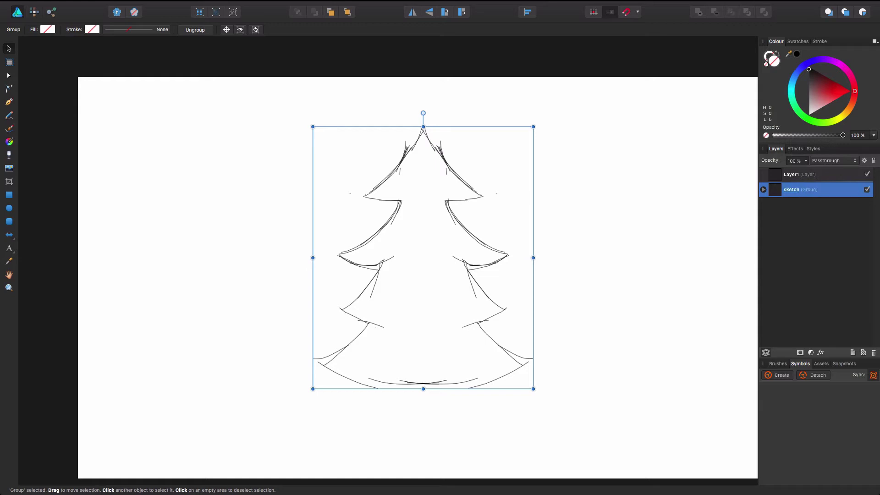
left_click(804, 175)
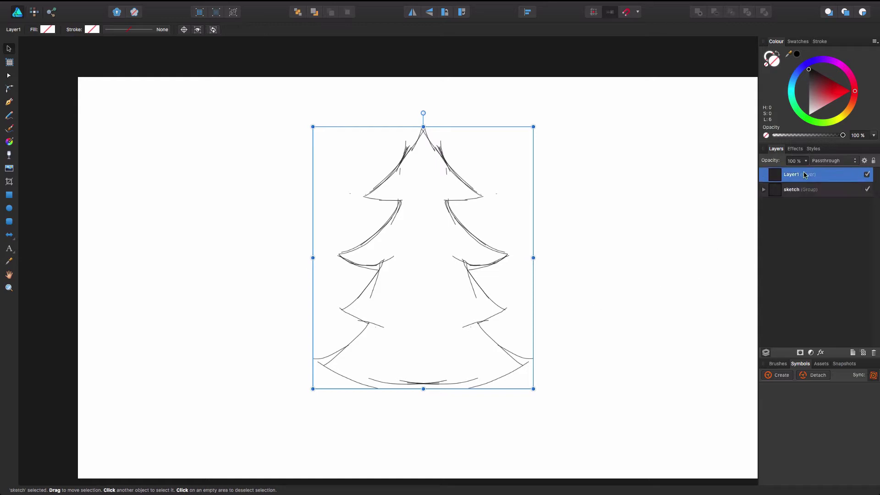
left_click(9, 103)
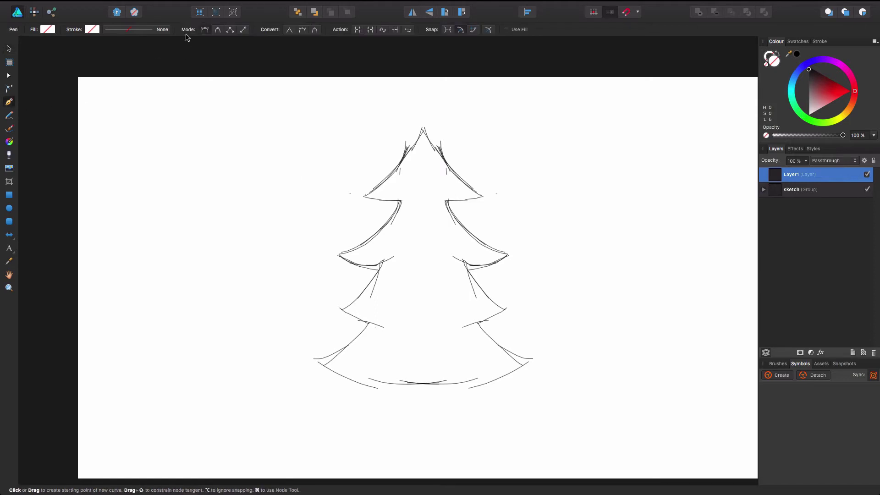
Step: Trace the tree's left side with straight points from the tip to the bottom-left corner
left_click(232, 31)
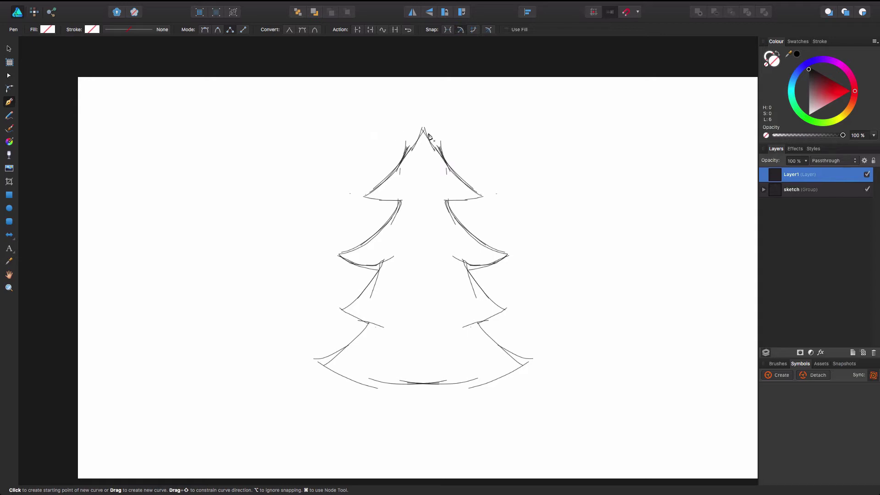
left_click(423, 128)
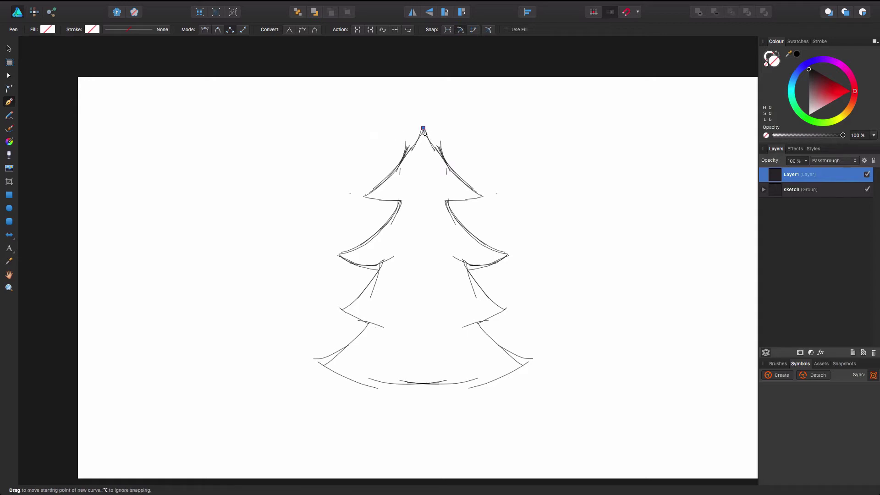
left_click(364, 195)
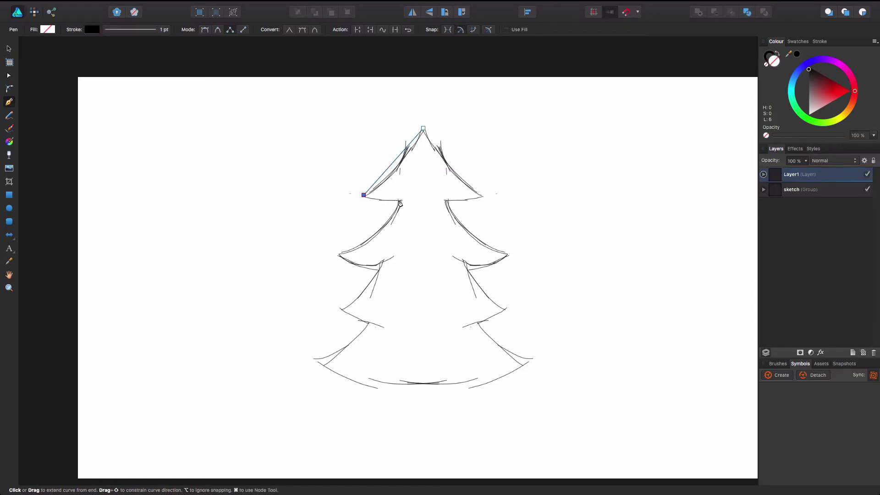
left_click(399, 200)
left_click(339, 253)
left_click(376, 269)
left_click(340, 307)
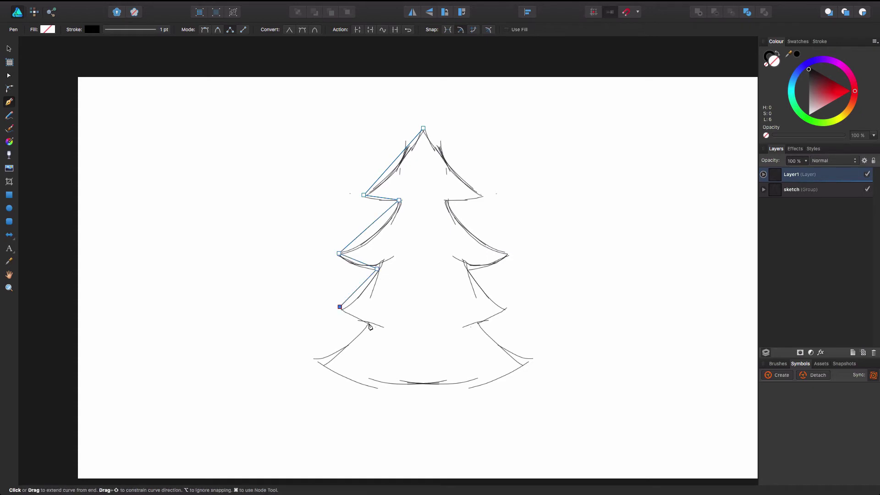
left_click(368, 323)
left_click(312, 359)
Step: Continue the outline across the base and up the right branches, closing it at the tip
left_click(533, 356)
left_click(479, 320)
left_click(508, 308)
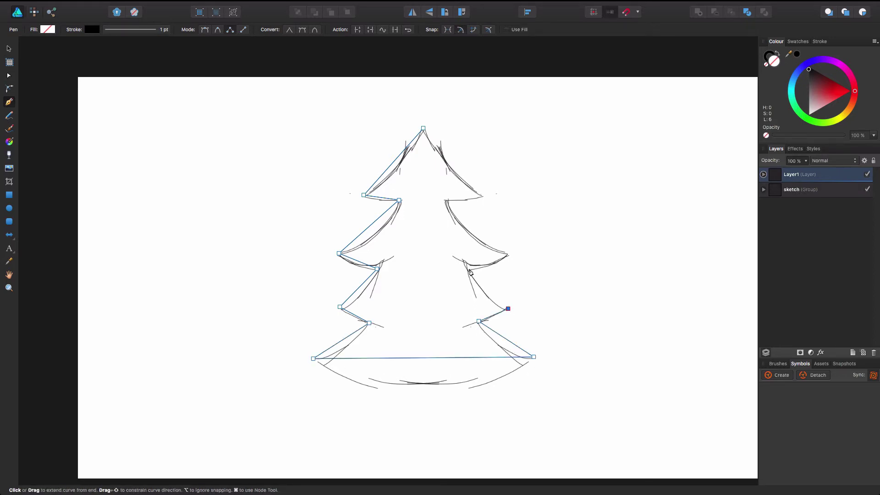
left_click(469, 268)
left_click(507, 253)
left_click(447, 200)
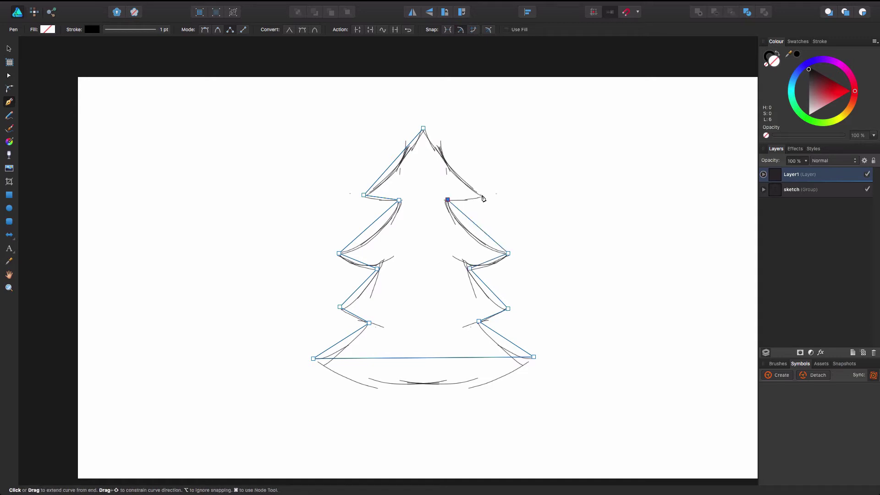
left_click(482, 194)
left_click(423, 129)
left_click(48, 30)
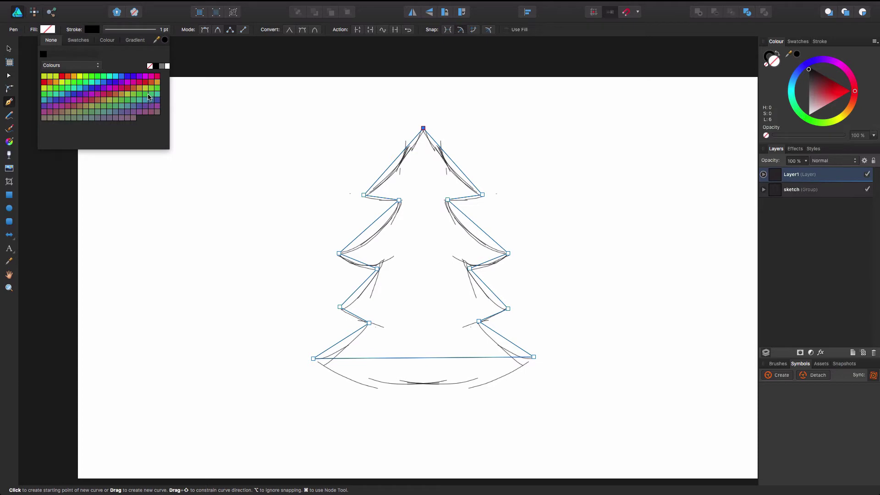
Step: Fill the tree green and bend the top, middle and lower left tier edges into curves
left_click(143, 96)
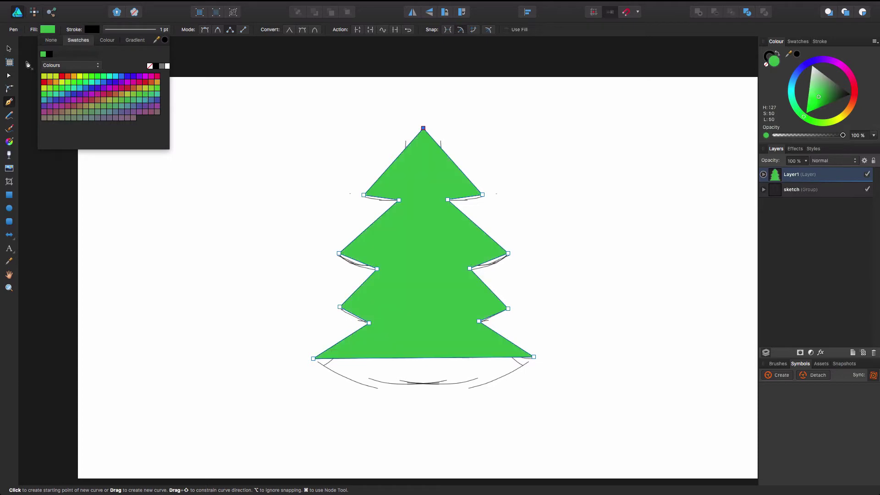
left_click(9, 77)
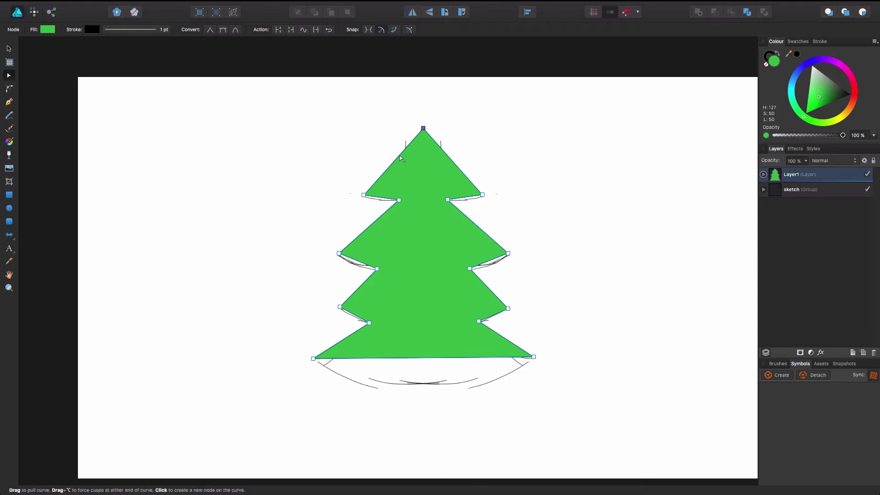
left_click_drag(400, 158, 403, 165)
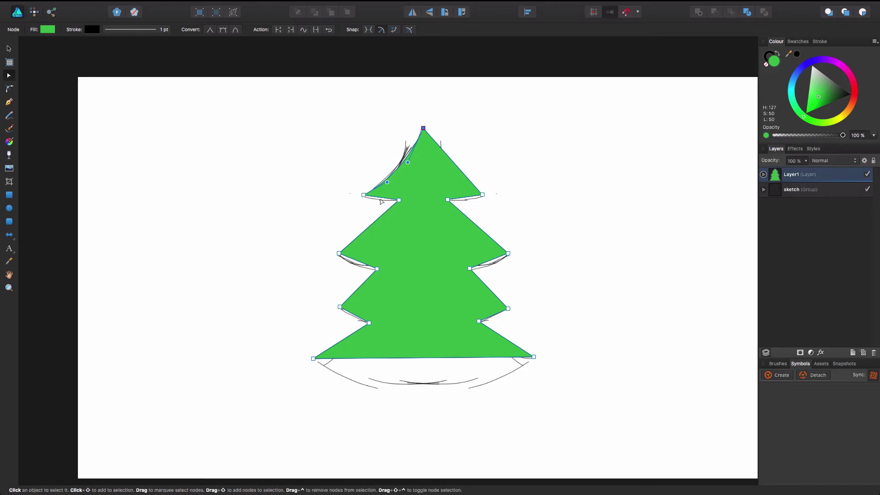
scroll(383, 199, "up", 5)
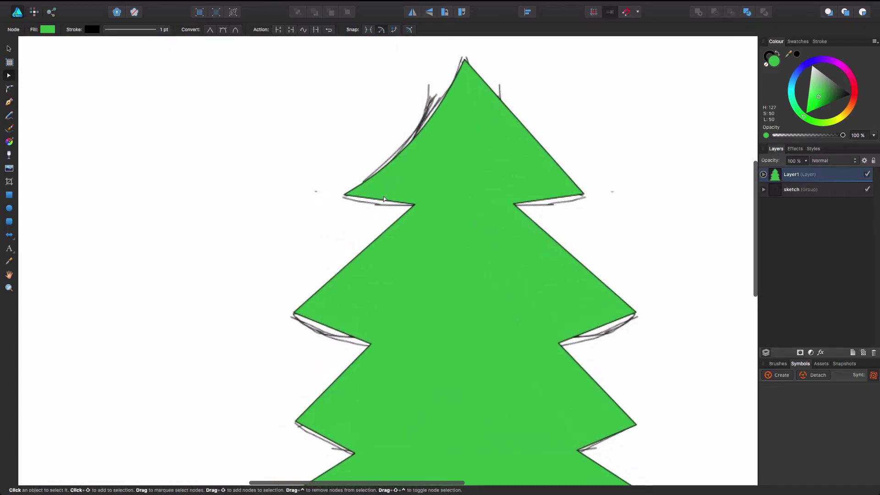
left_click_drag(380, 202, 377, 208)
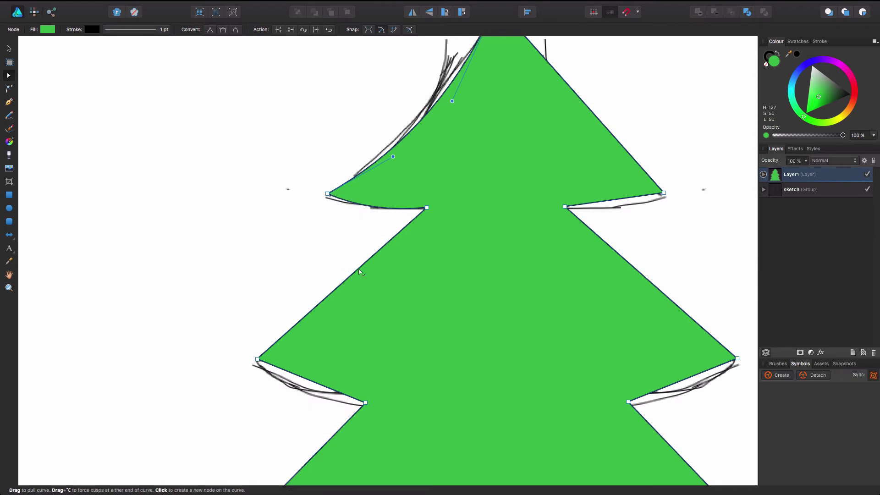
left_click_drag(351, 275, 369, 281)
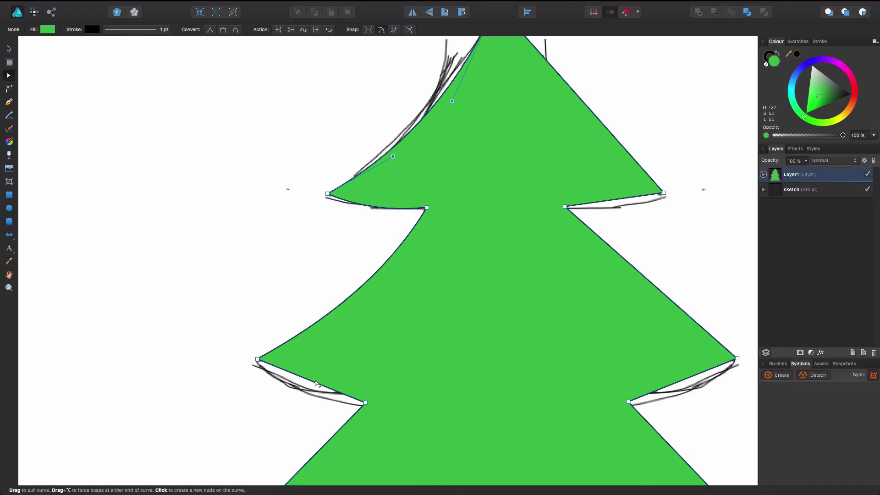
left_click_drag(307, 389, 311, 393)
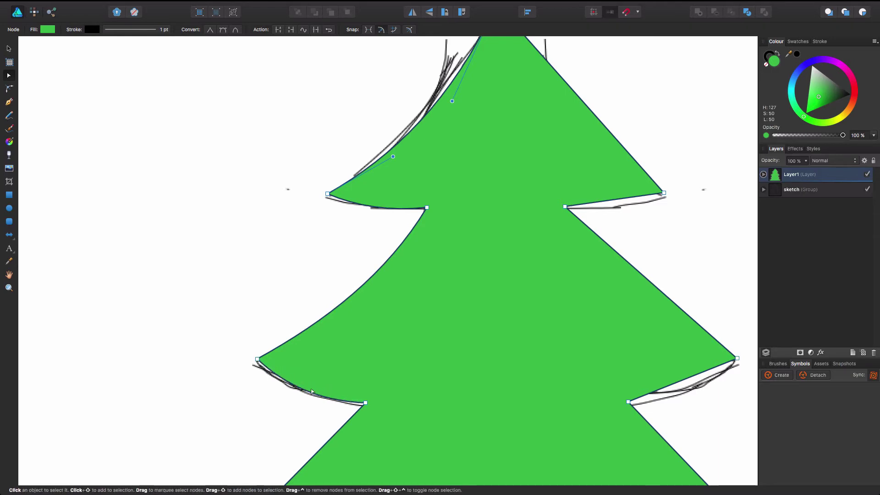
Step: Curve the lower left branch edges and bow the tree's bottom edge downward
left_click_drag(401, 375, 356, 198)
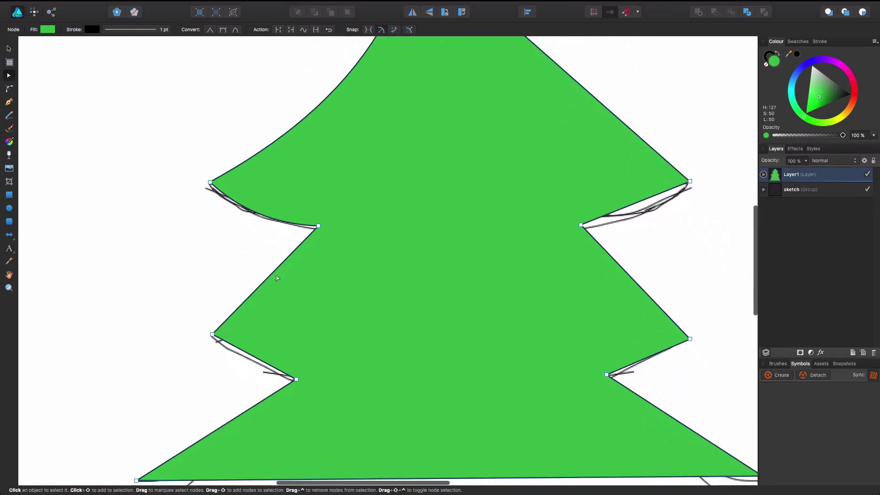
left_click_drag(276, 272, 296, 271)
scroll(340, 298, "down", 5)
scroll(339, 298, "left", 2)
left_click_drag(276, 322, 277, 334)
left_click_drag(421, 385, 421, 453)
Step: Curve the right-side branch edges and the top tier's right edge, then deselect the nodes
left_click_drag(539, 333, 330, 392)
left_click_drag(513, 386, 489, 390)
left_click_drag(479, 320, 479, 329)
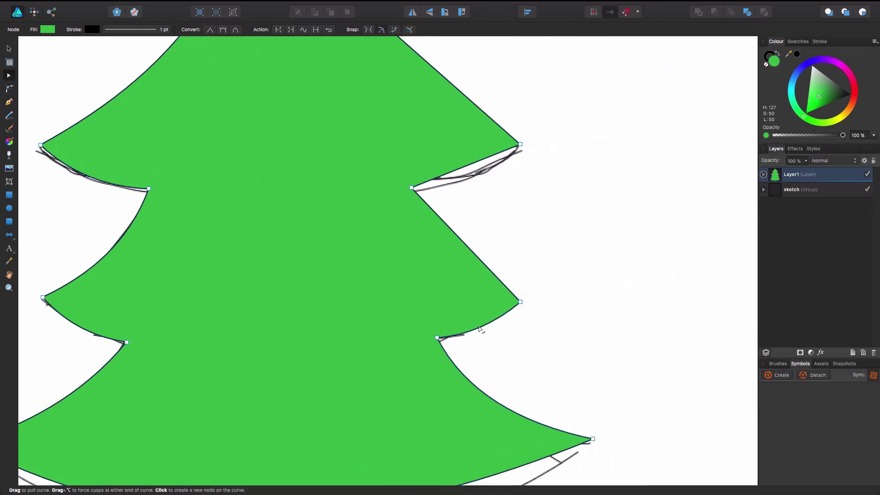
left_click_drag(456, 273, 485, 327)
left_click_drag(489, 255, 492, 260)
left_click_drag(414, 225, 440, 313)
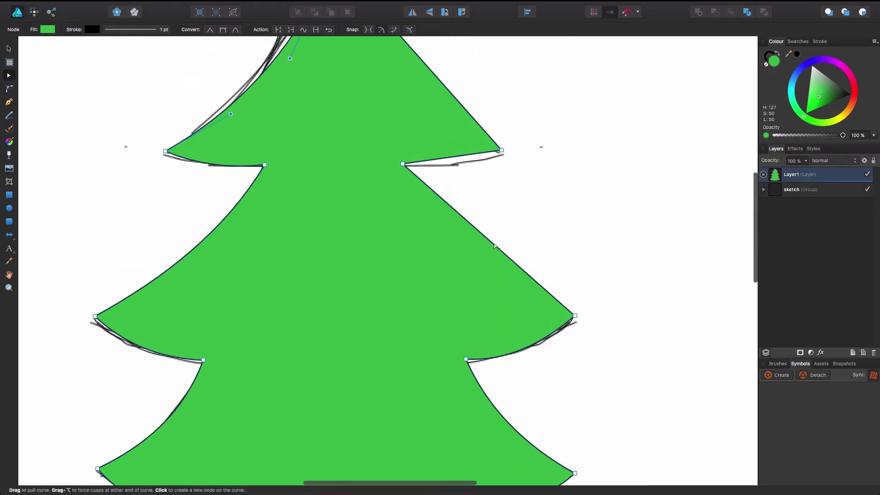
mouse_move(481, 259)
left_mouse_down()
mouse_move(476, 250)
mouse_move(469, 260)
left_mouse_up()
scroll(428, 253, "up", 5)
scroll(428, 254, "left", 1)
key("Escape")
scroll(379, 269, "down", 2)
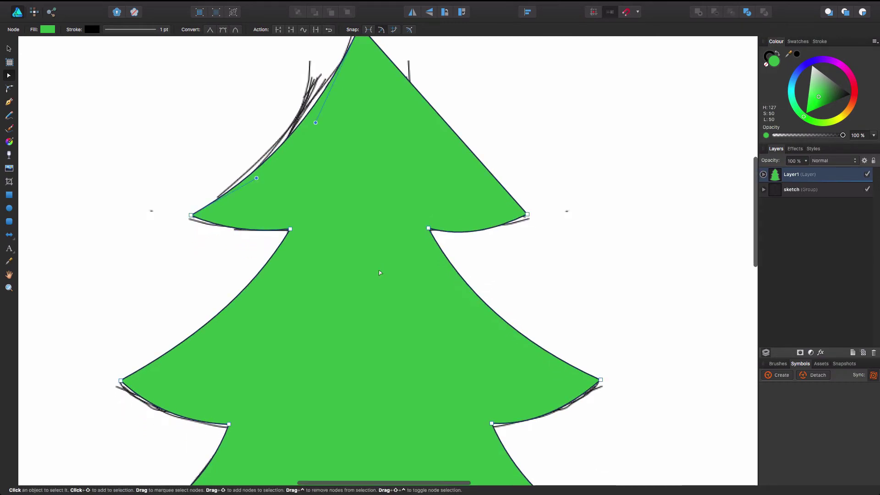
scroll(379, 272, "down", 3)
scroll(379, 272, "down", 3)
Step: Hide the pencil sketch group in the Layers panel
left_click(379, 273)
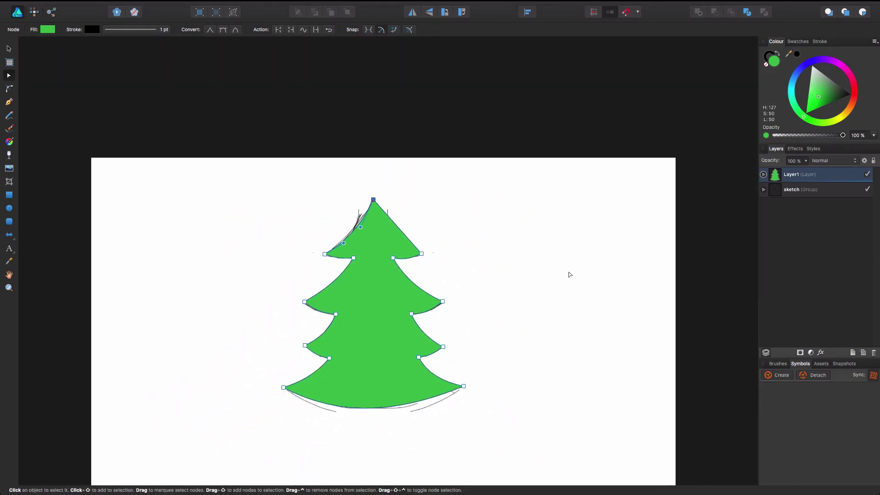
left_click(827, 194)
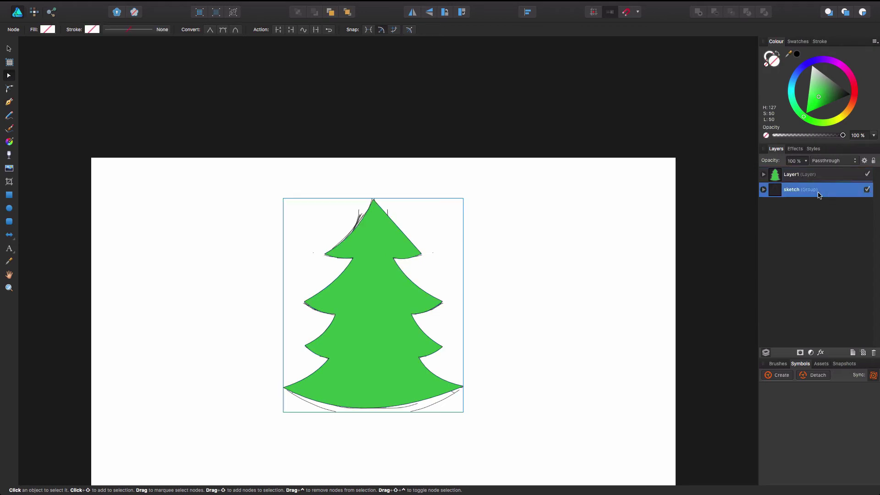
left_click(866, 189)
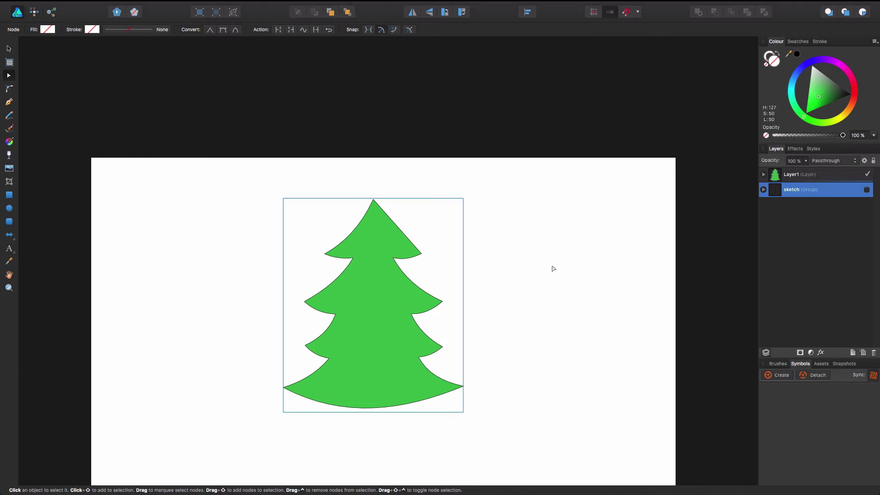
Step: Set the green tree's stroke to None
left_click(381, 303)
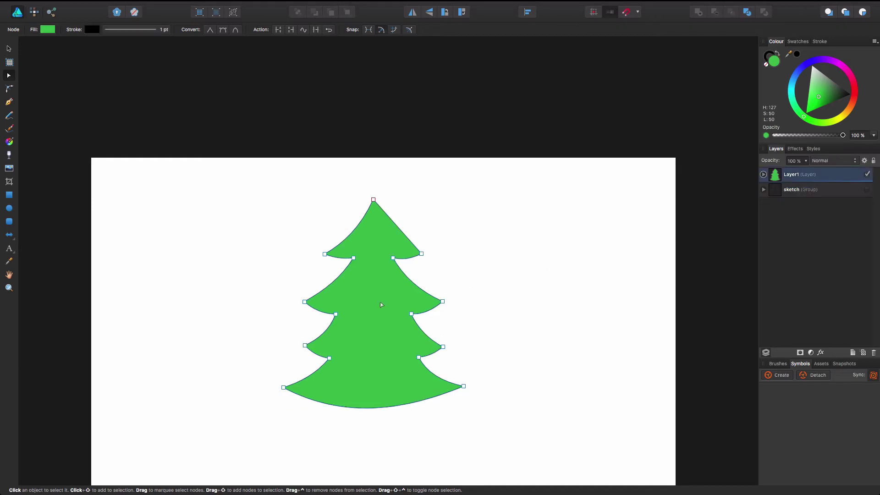
left_click(92, 30)
left_click(94, 42)
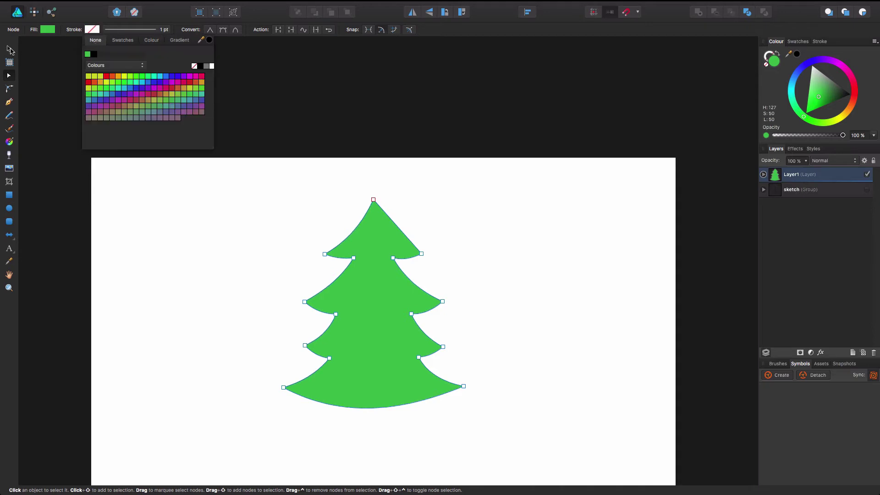
left_click(10, 49)
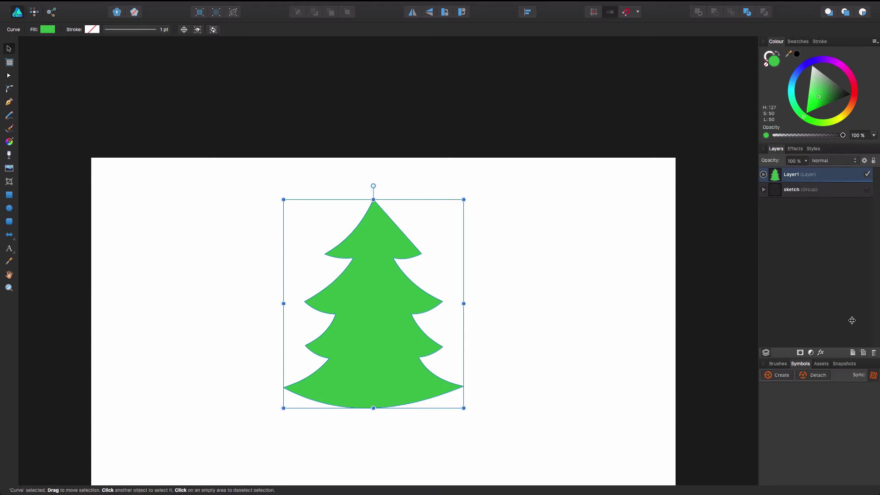
Step: Add a pixel layer above the tree layer, deleting the extra empty one
left_click(863, 352)
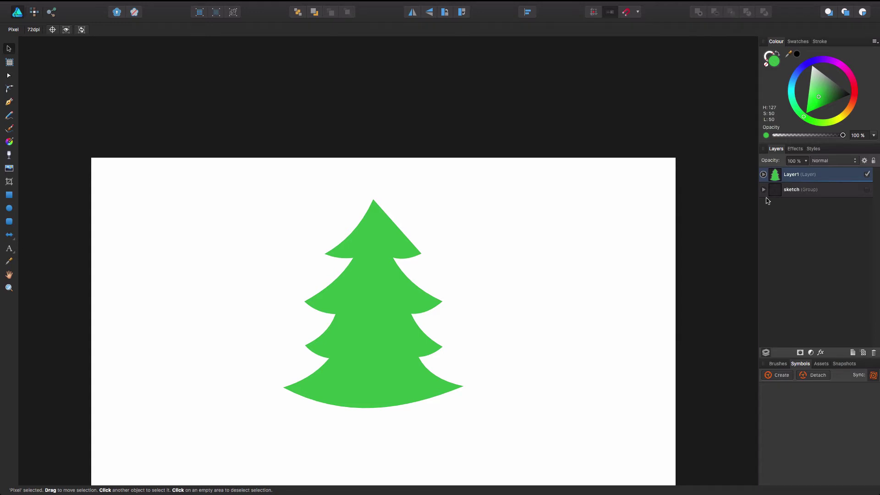
left_click(764, 175)
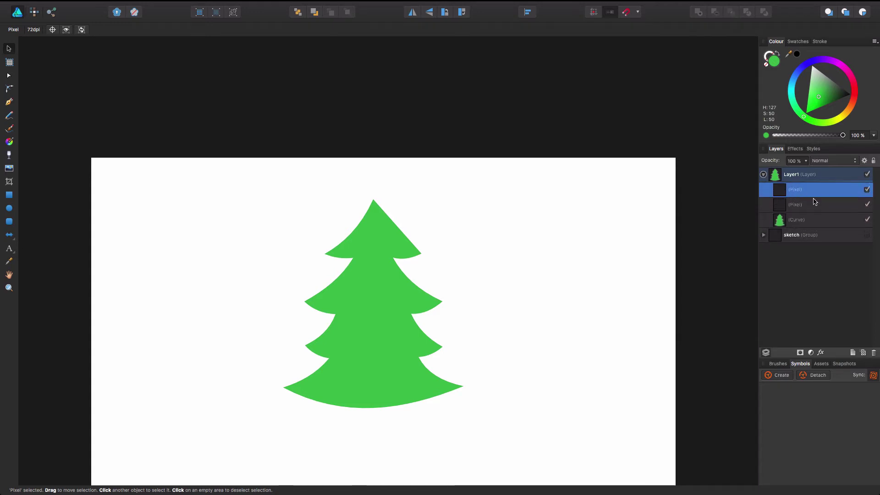
key("Delete")
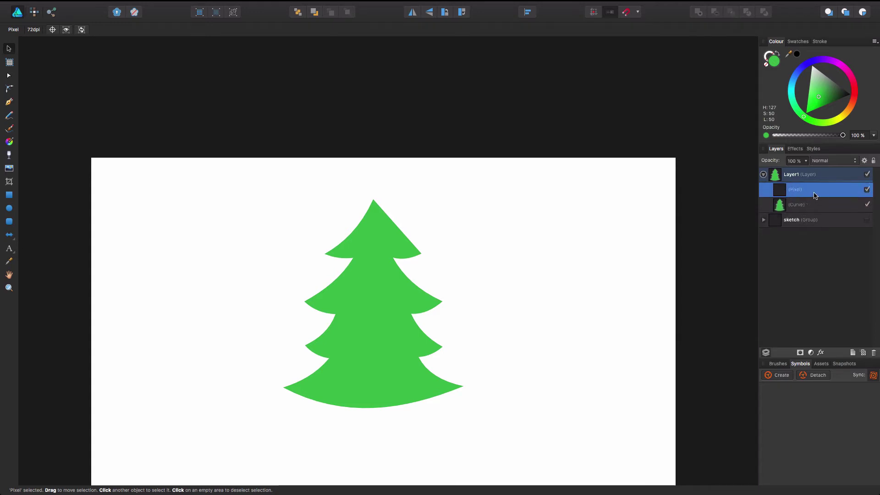
left_click_drag(819, 192, 804, 173)
left_click(763, 191)
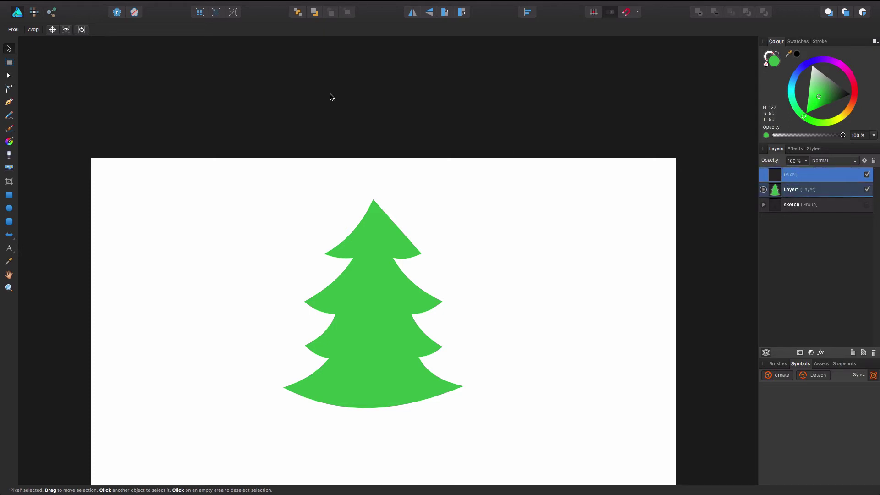
Step: Set up a 2 px dark grey Paint Brush in Pixel Persona
left_click(34, 11)
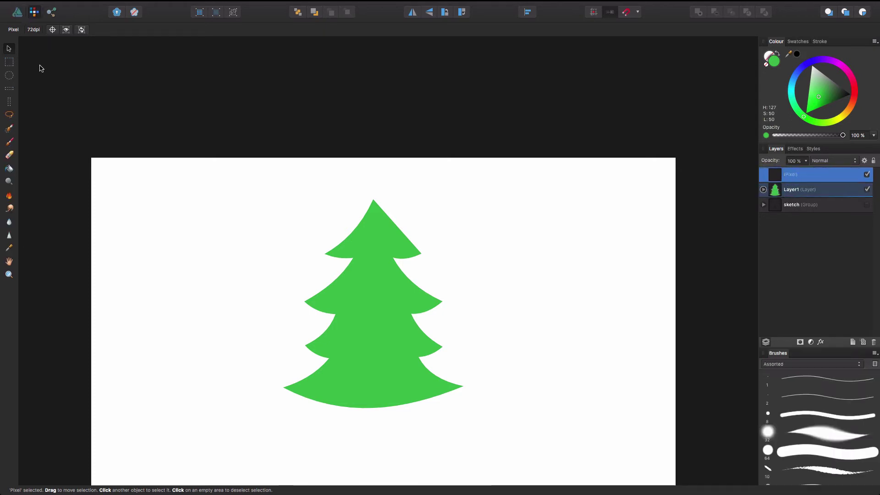
left_click(9, 140)
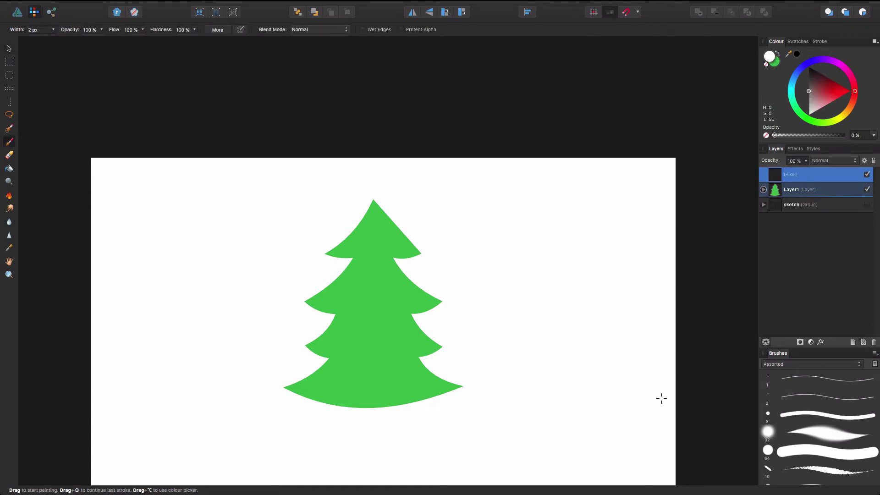
left_click(817, 395)
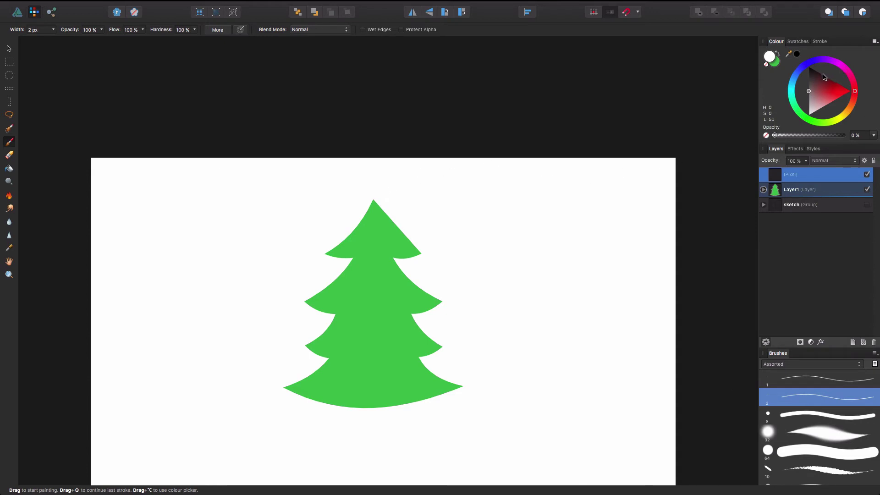
left_click_drag(812, 85, 803, 81)
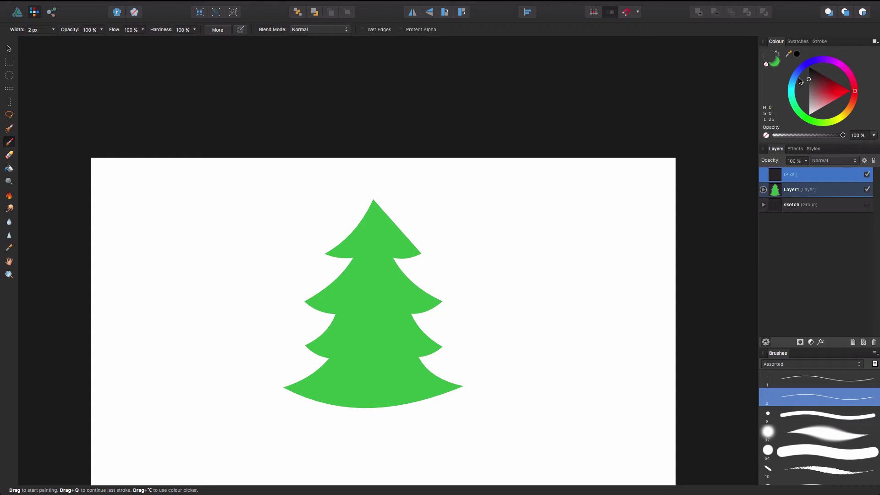
Step: Paint a dark grey shading line from the treetop down the tree's right side
scroll(407, 304, "up", 3)
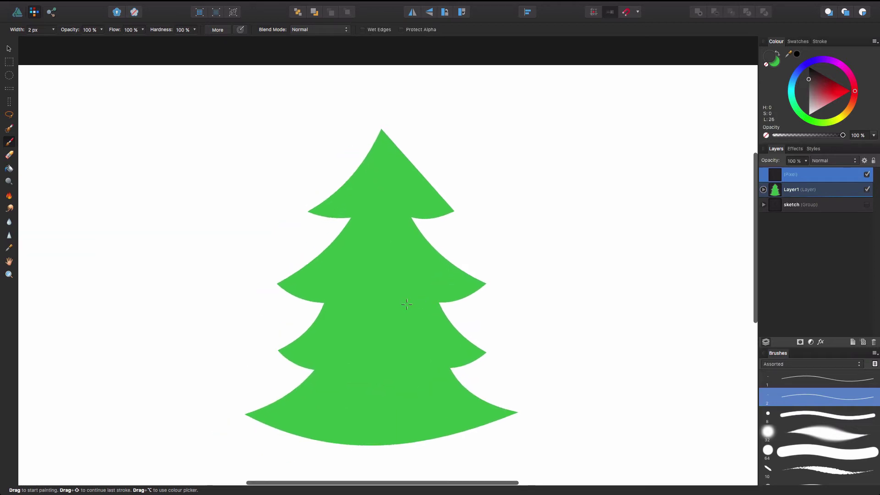
scroll(428, 266, "up", 3)
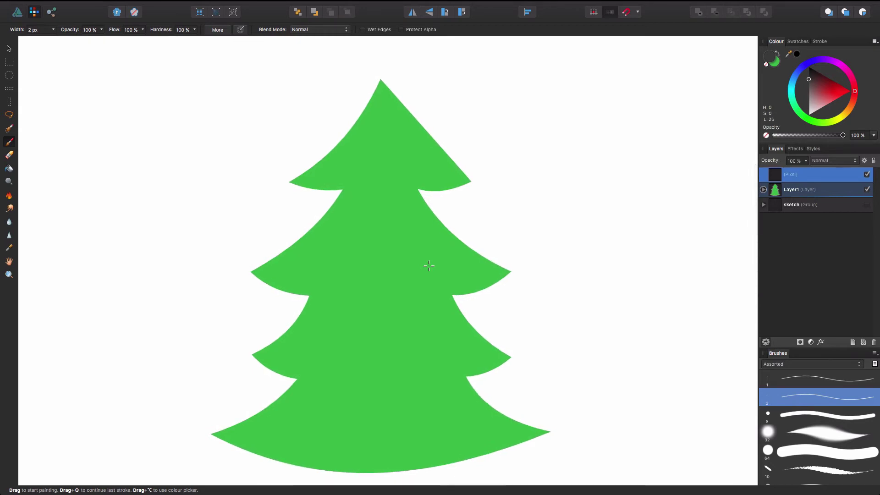
mouse_move(381, 81)
left_mouse_down()
mouse_move(404, 144)
mouse_move(430, 160)
mouse_move(403, 186)
left_mouse_up()
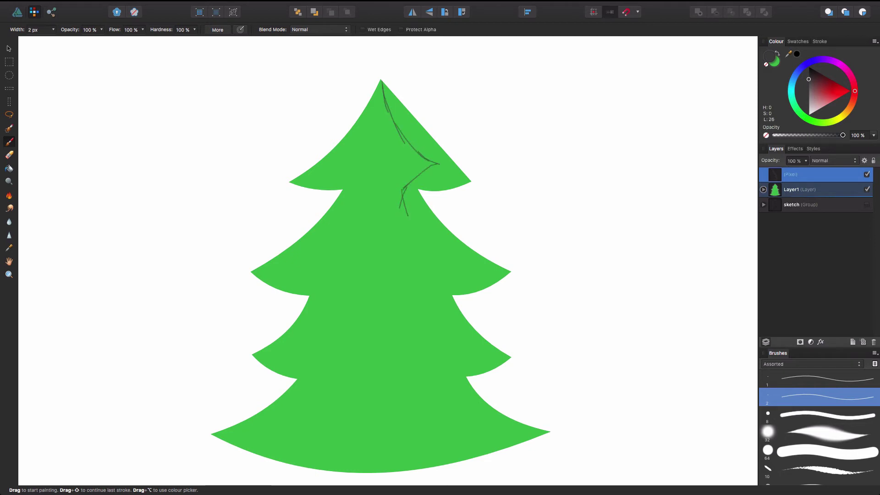
mouse_move(403, 192)
left_mouse_down()
mouse_move(439, 249)
mouse_move(467, 266)
mouse_move(409, 318)
mouse_move(431, 343)
left_mouse_up()
mouse_move(416, 323)
left_mouse_down()
mouse_move(459, 350)
mouse_move(430, 396)
mouse_move(497, 420)
mouse_move(415, 452)
left_mouse_up()
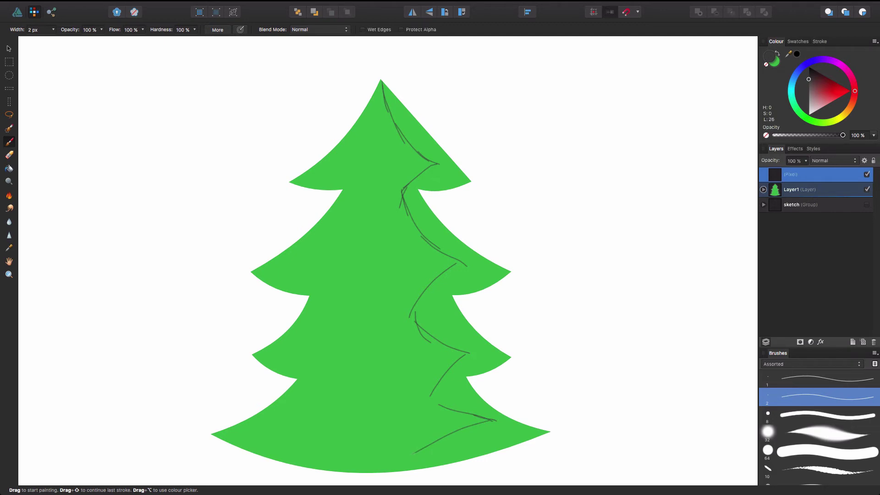
Step: Sketch the zigzag shadow edge in from each right branch tip down to the bottom edge
left_click_drag(509, 425, 426, 458)
left_click_drag(503, 427, 429, 460)
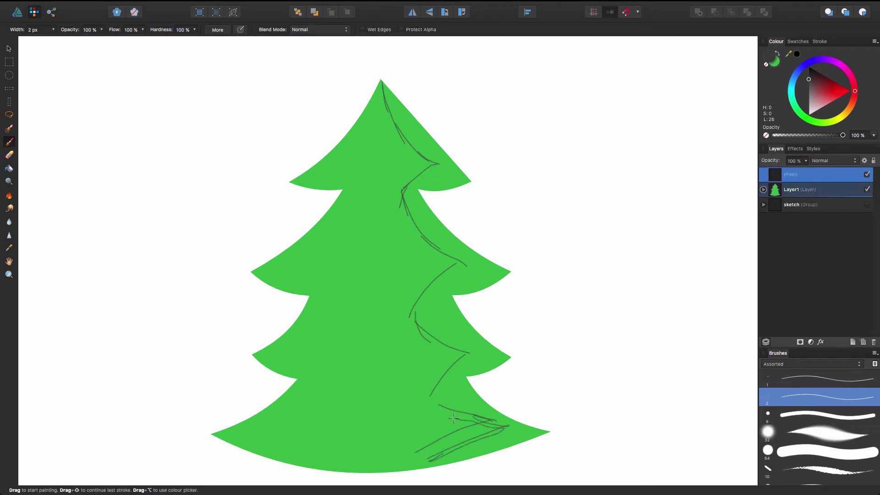
left_click_drag(480, 421, 431, 401)
left_click_drag(477, 354, 414, 329)
left_click_drag(472, 356, 429, 382)
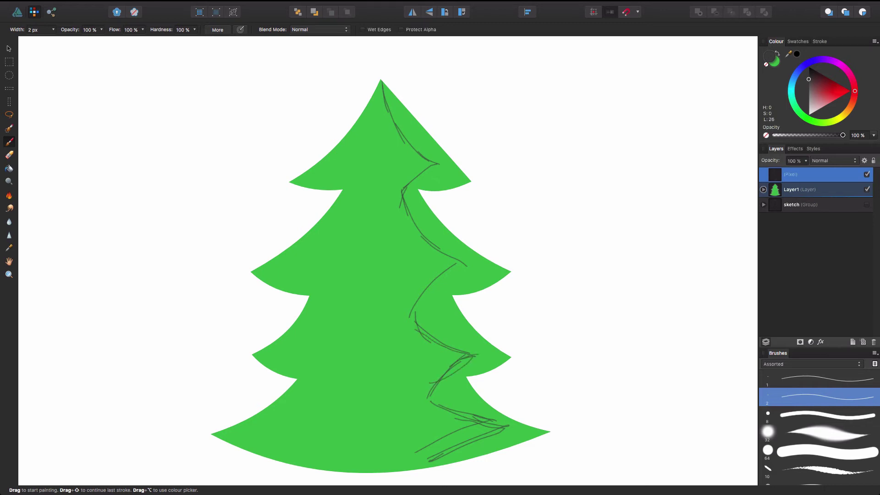
mouse_move(429, 335)
left_mouse_down()
mouse_move(417, 300)
mouse_move(439, 283)
mouse_move(423, 278)
mouse_move(418, 304)
mouse_move(466, 346)
left_mouse_up()
left_click_drag(424, 236, 402, 188)
left_click_drag(439, 164, 406, 183)
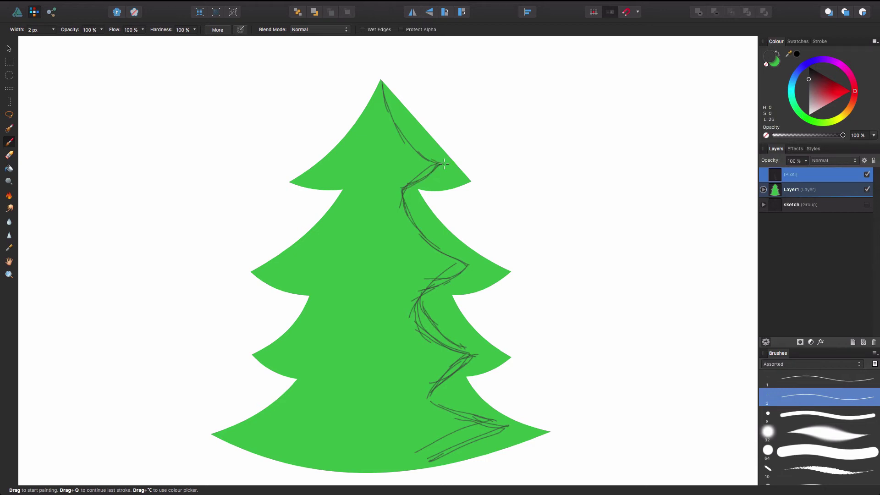
left_click_drag(415, 154, 379, 79)
left_click_drag(499, 429, 425, 477)
Step: Add Layer2 at the top of the layer stack for the shadow shape
left_click(853, 342)
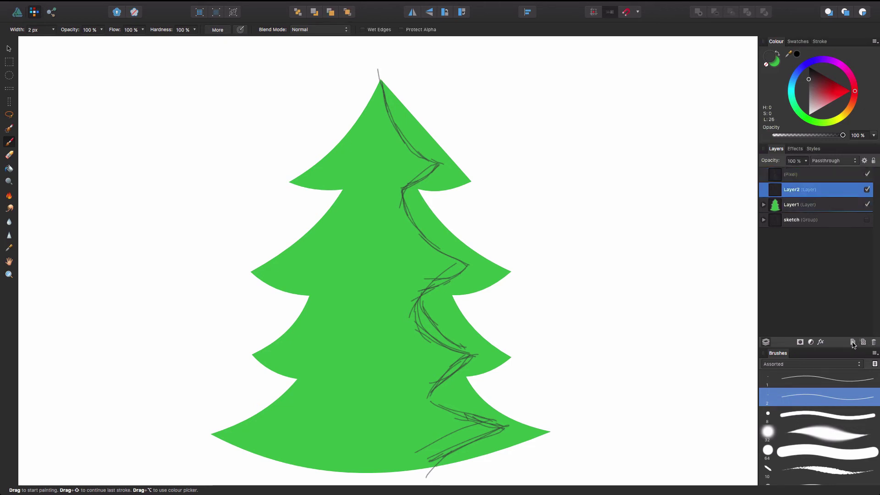
left_click_drag(806, 192, 785, 173)
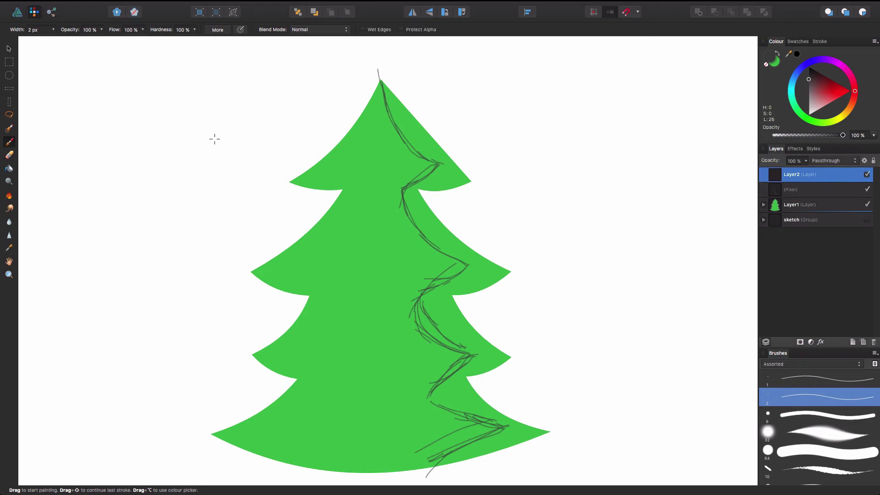
left_click(18, 13)
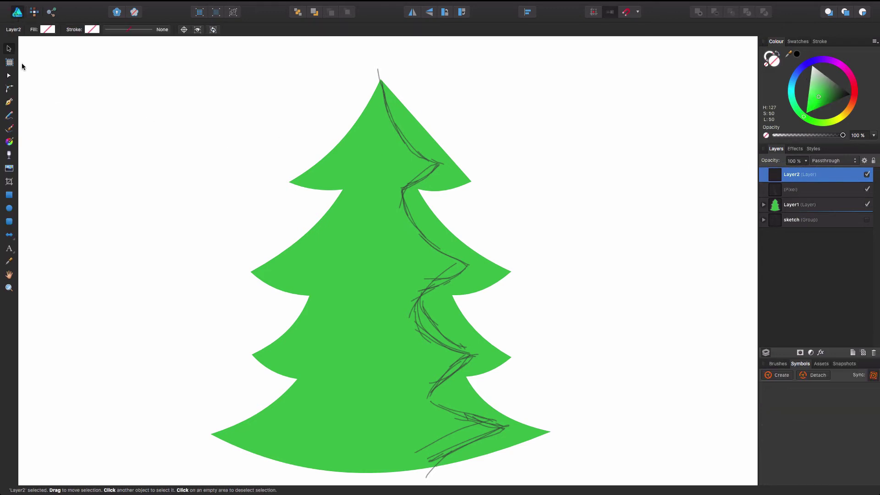
left_click(9, 102)
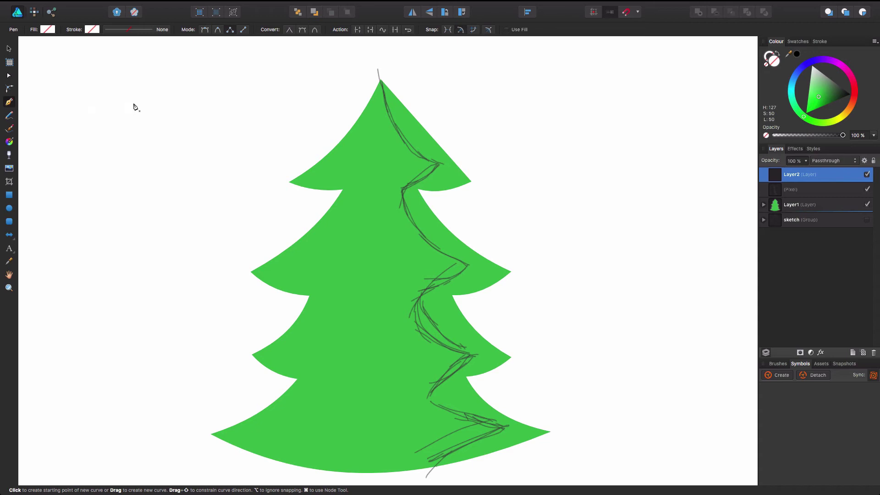
Step: Trace the zigzag sketch with a closed Pen path wrapping around the tree's right side
left_click(377, 65)
left_click(439, 164)
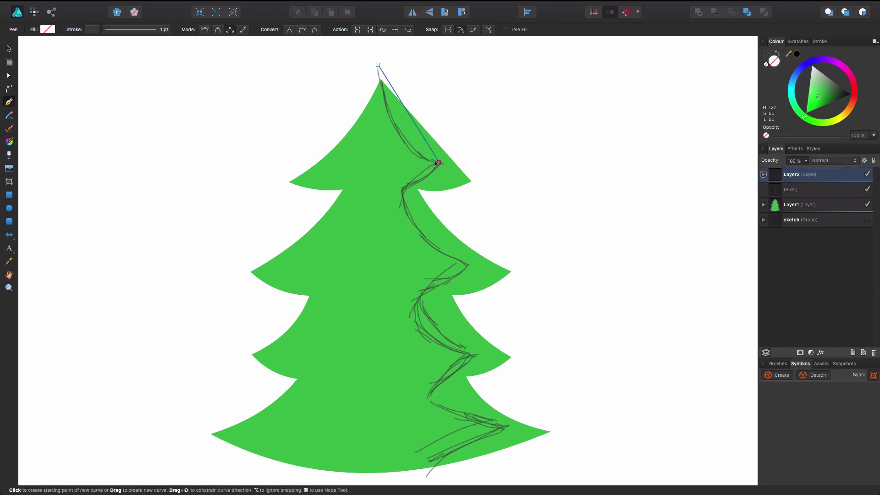
left_click(400, 189)
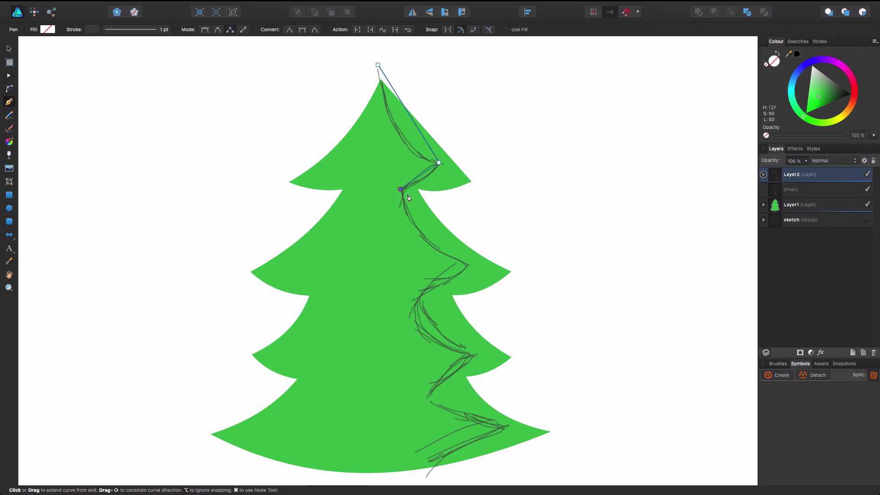
left_click(470, 266)
left_click(416, 299)
left_click(471, 355)
left_click(428, 397)
left_click(502, 427)
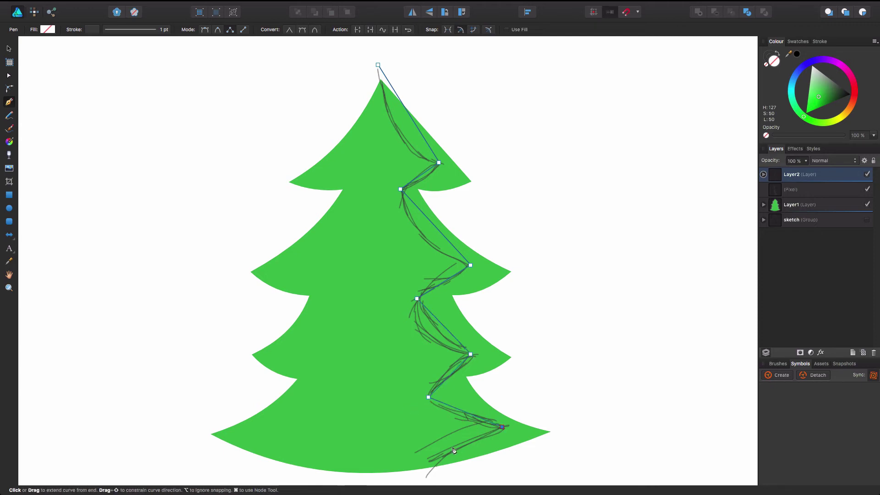
left_click(425, 476)
left_click(586, 422)
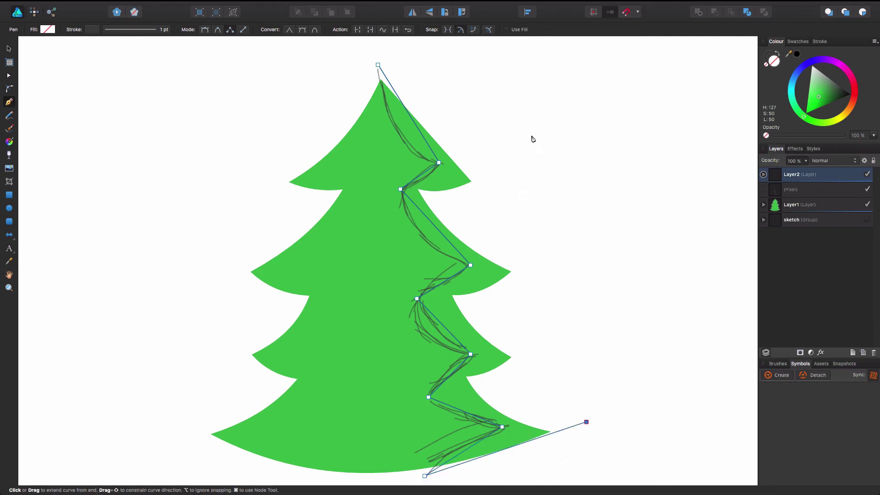
left_click(513, 94)
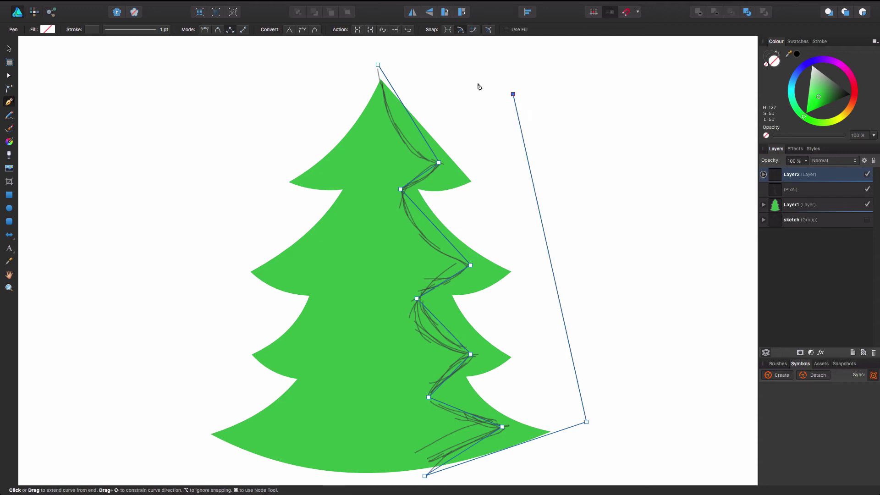
left_click(377, 65)
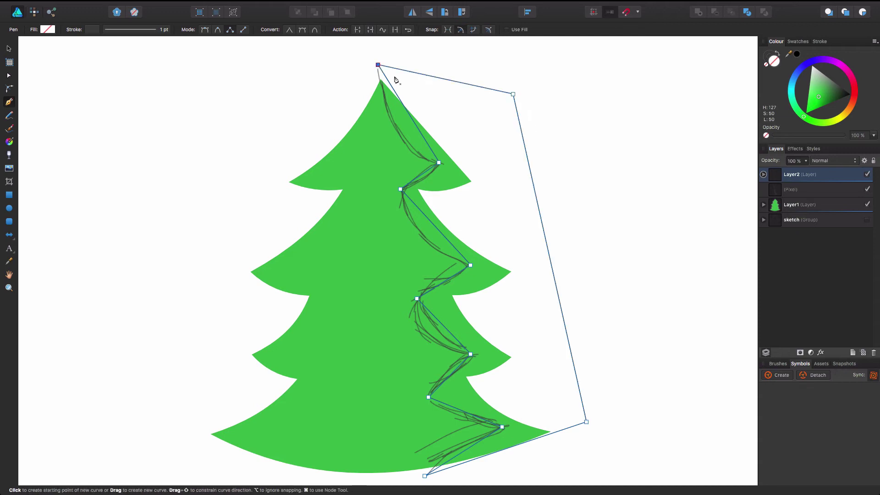
Step: Bend the top, upper, middle and lower zigzag segments into curves matching the grey sketch
key("a")
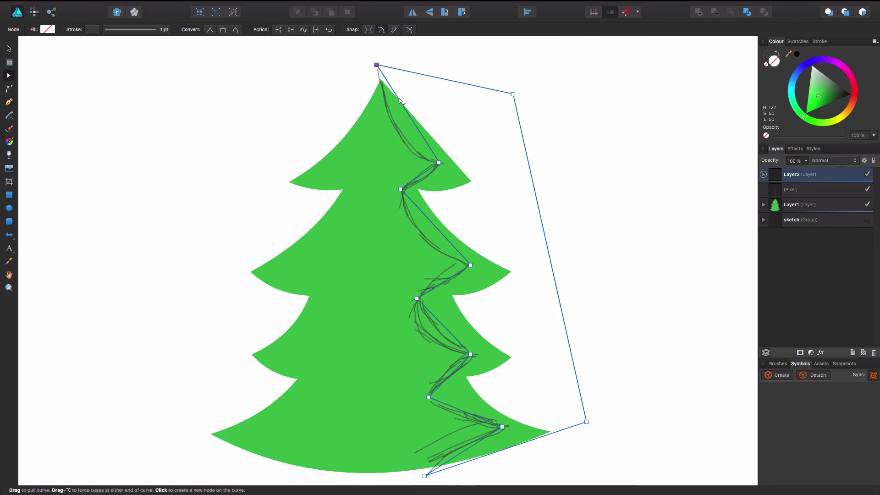
left_click_drag(403, 107, 393, 122)
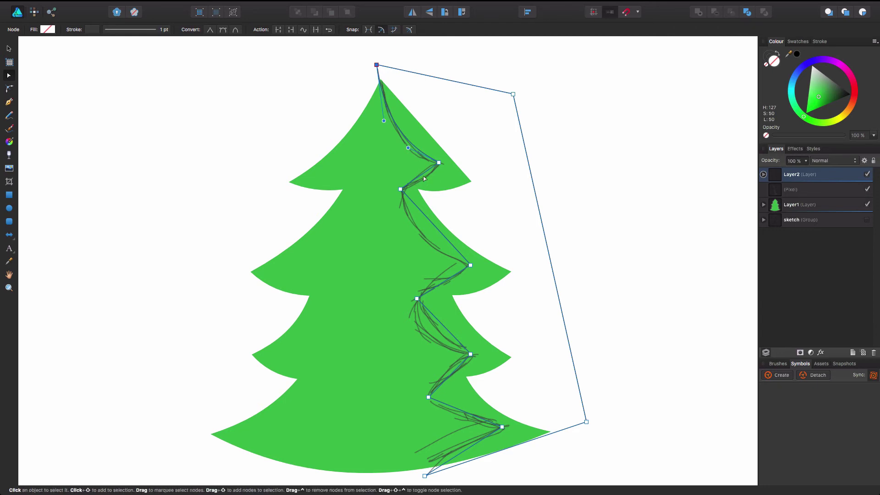
left_click_drag(420, 212, 417, 226)
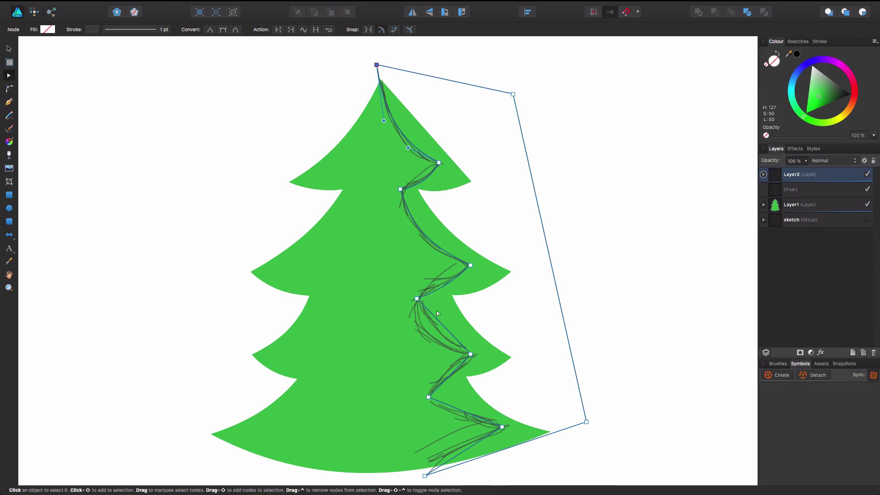
left_click_drag(440, 325, 433, 335)
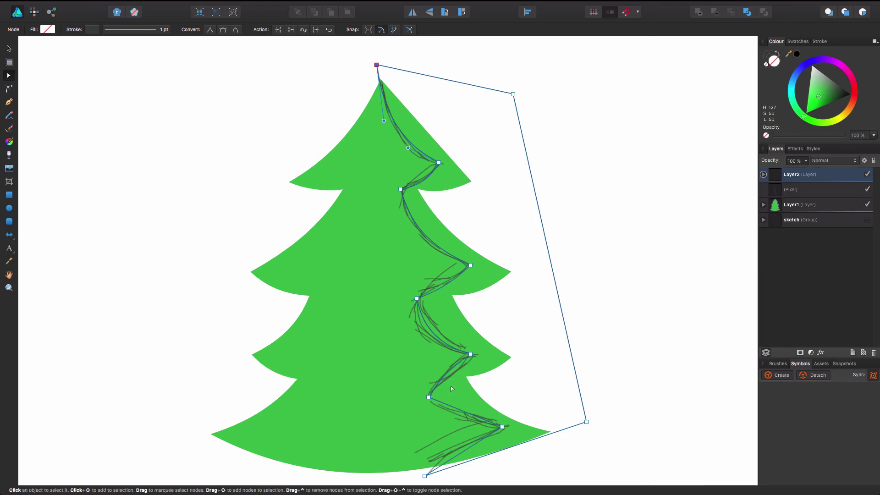
left_click_drag(459, 418, 477, 447)
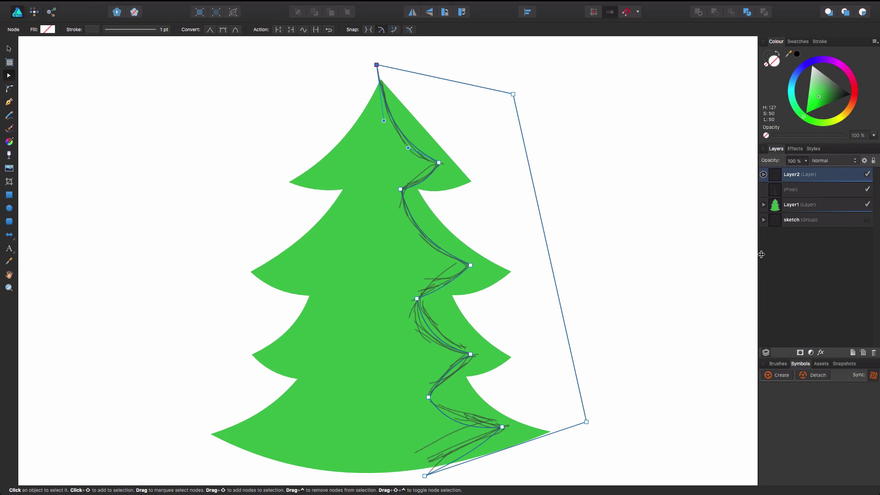
Step: Fill the shadow shape dark green and remove its outline
left_click(826, 103)
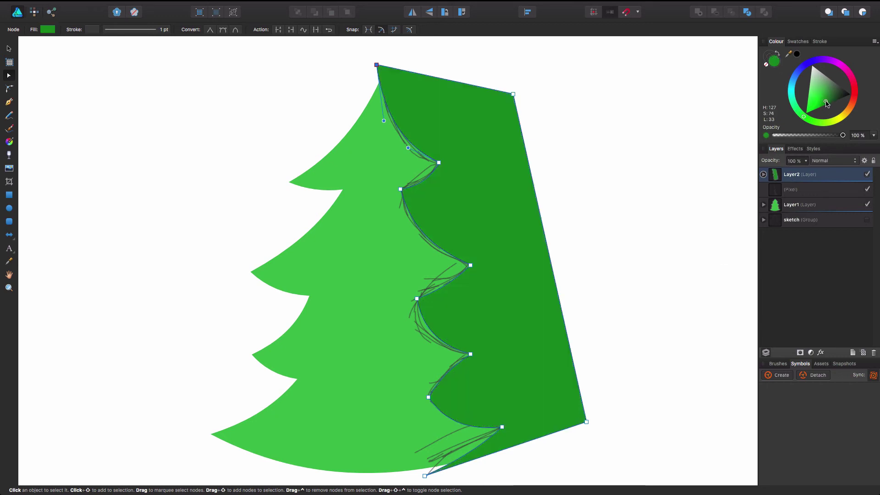
left_click(768, 56)
left_click(766, 65)
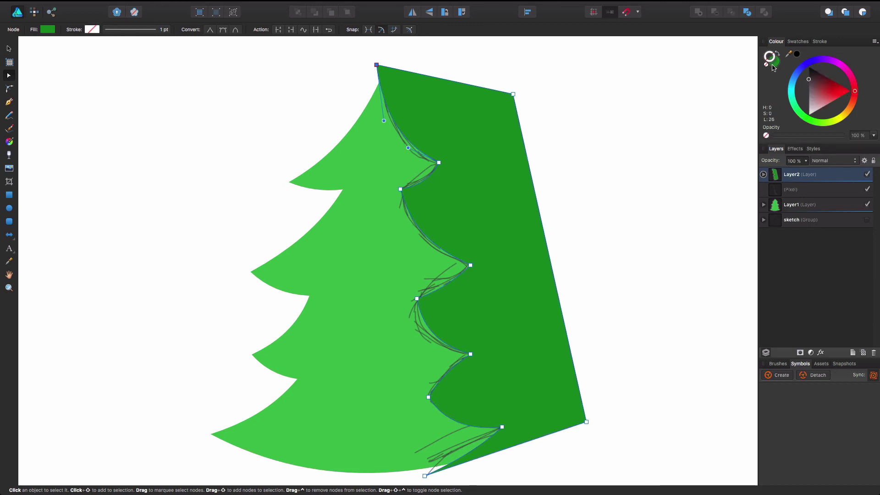
Step: Hide the grey sketch layer and expand the tree layer's contents
left_click(803, 189)
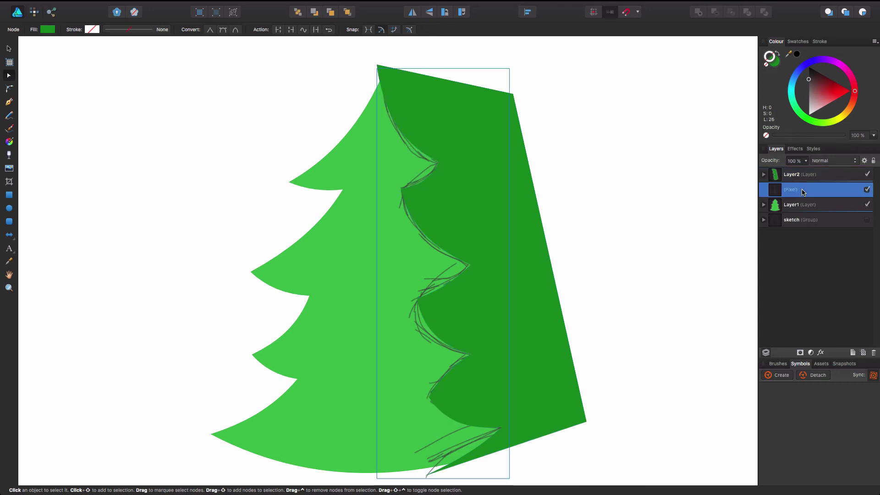
left_click(866, 191)
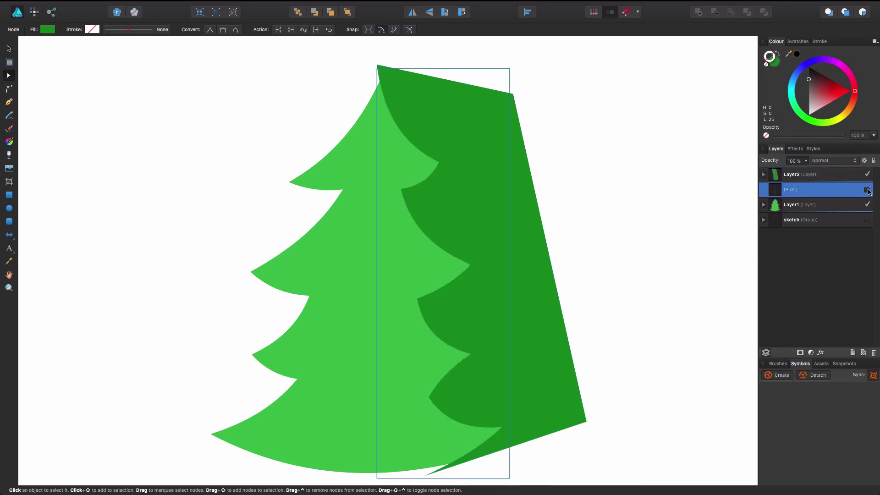
left_click(764, 205)
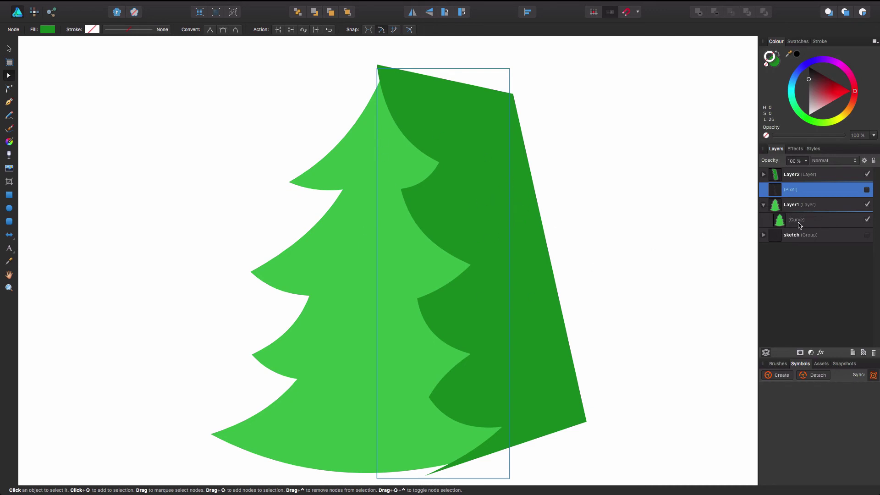
Step: Clip Layer2's dark green curve inside Layer1's tree curve so it shades the right side
left_click(804, 176)
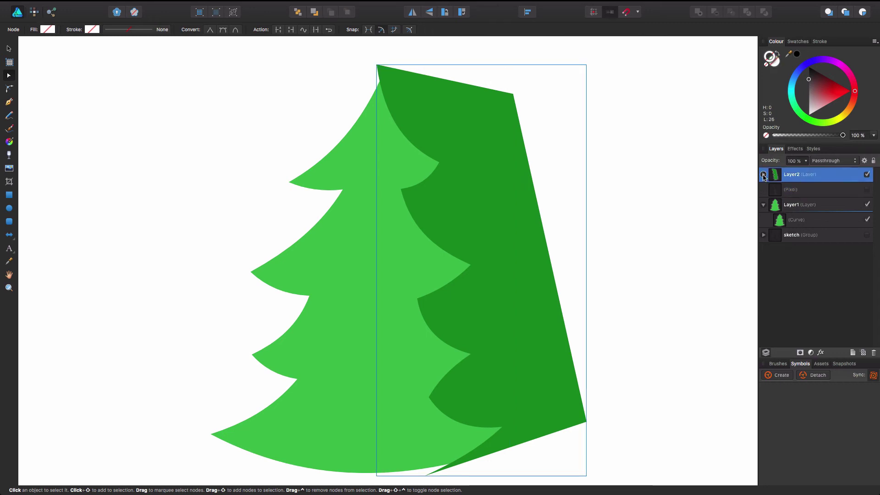
left_click(763, 174)
left_click(795, 190)
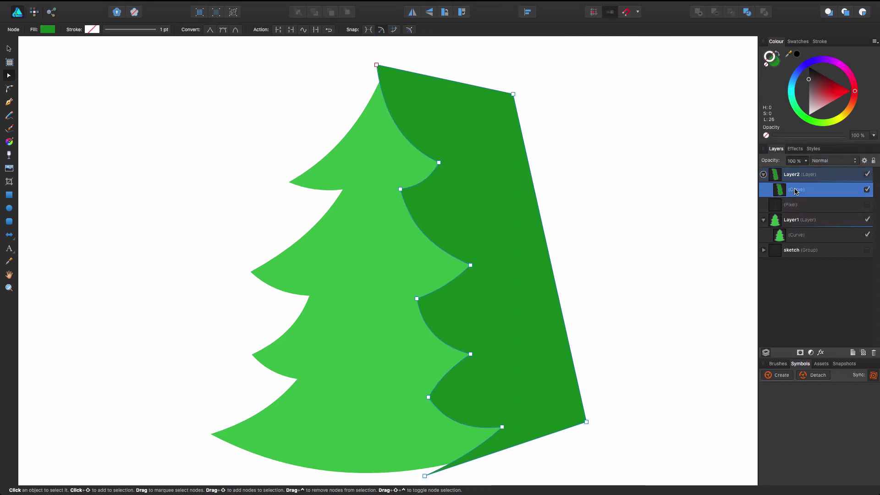
left_click_drag(807, 192, 807, 237)
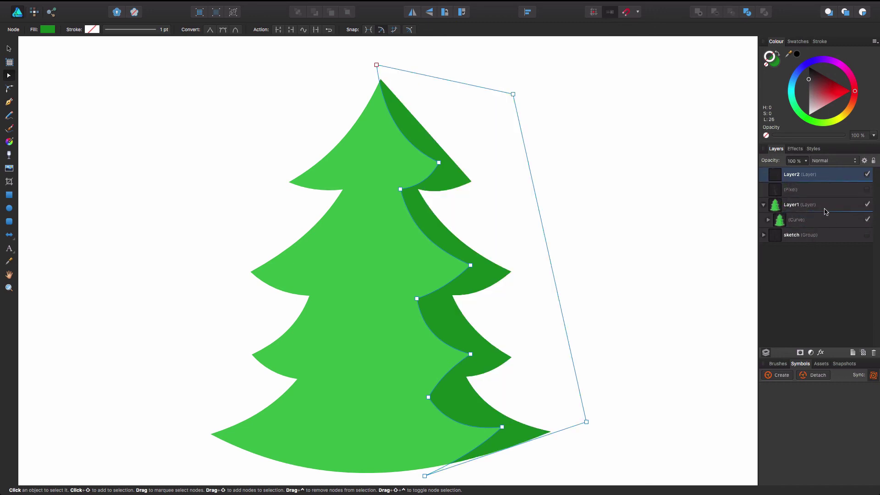
left_click(768, 223)
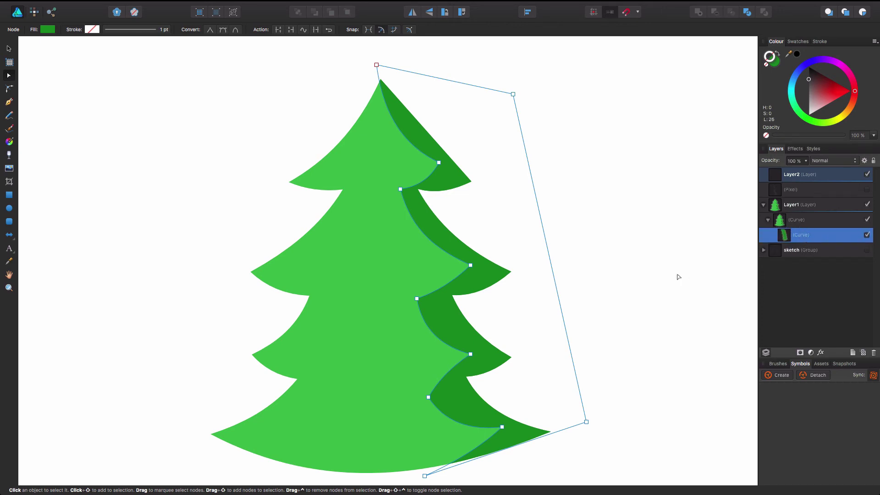
left_click(281, 136)
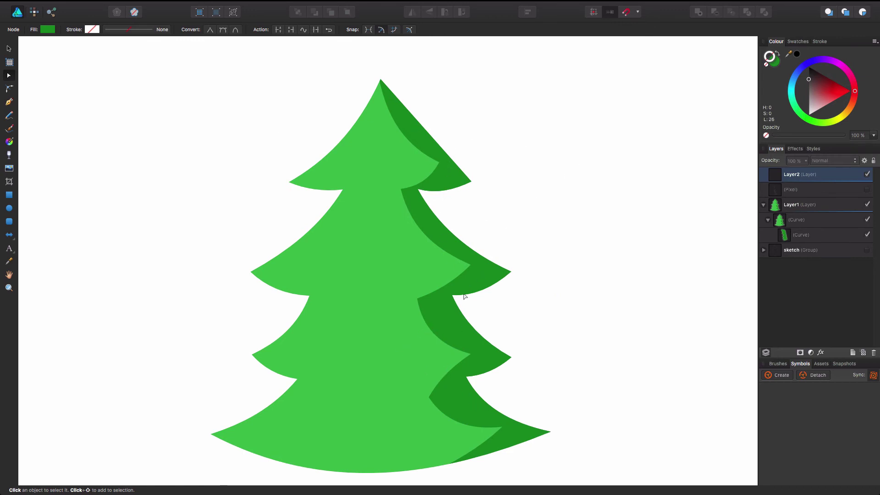
Step: Move the shadow's top corner down-right and raise its lowest corner slightly
left_click(423, 183)
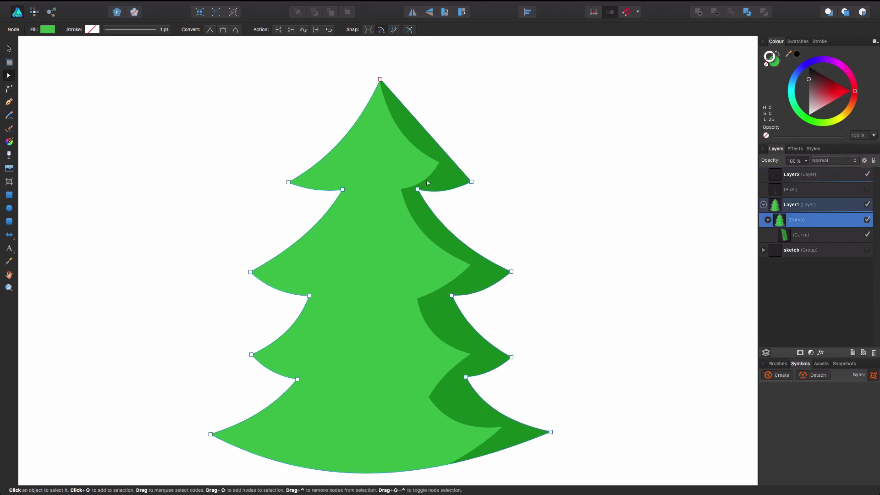
left_click(778, 235)
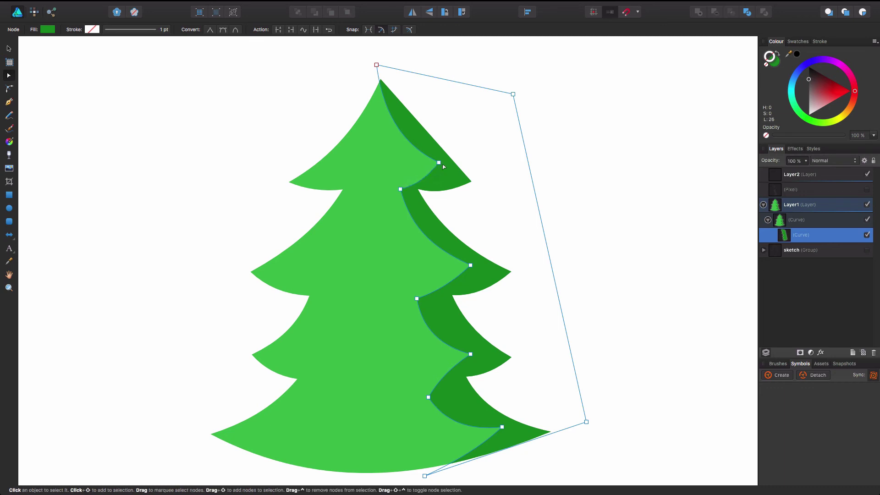
left_click_drag(438, 162, 447, 169)
left_click_drag(428, 396, 449, 375)
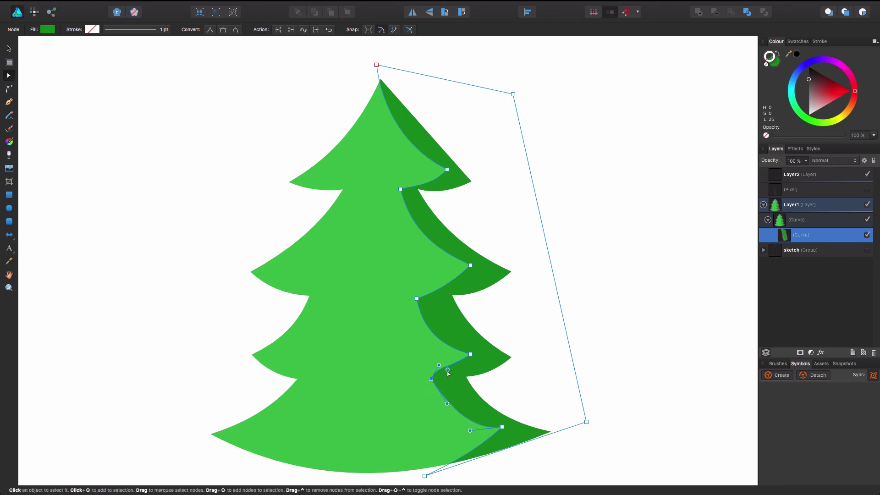
left_click(638, 322)
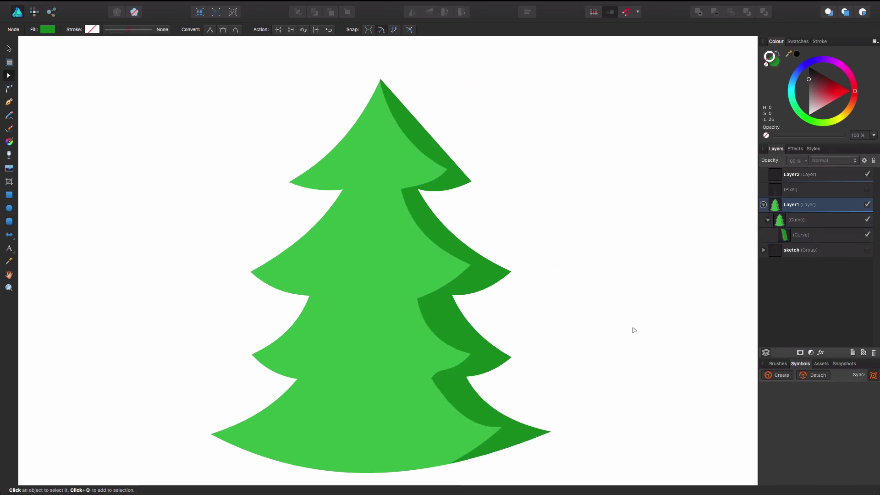
Step: On a new layer, start a Pen path from the tree's tip through each left branch point and notch
left_click(814, 179)
left_click(853, 352)
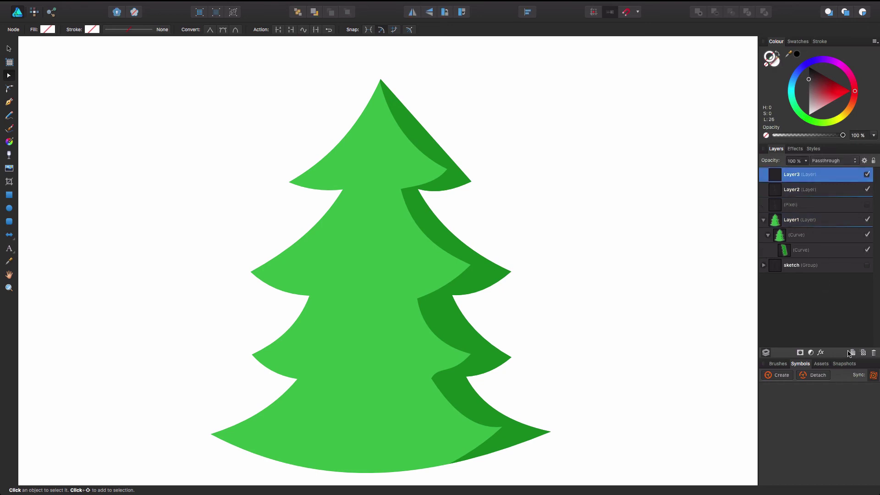
left_click(10, 102)
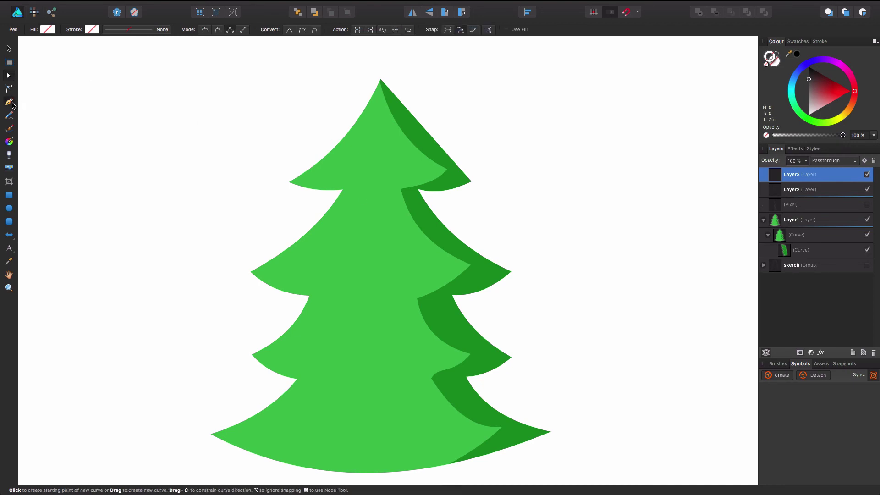
left_click(388, 73)
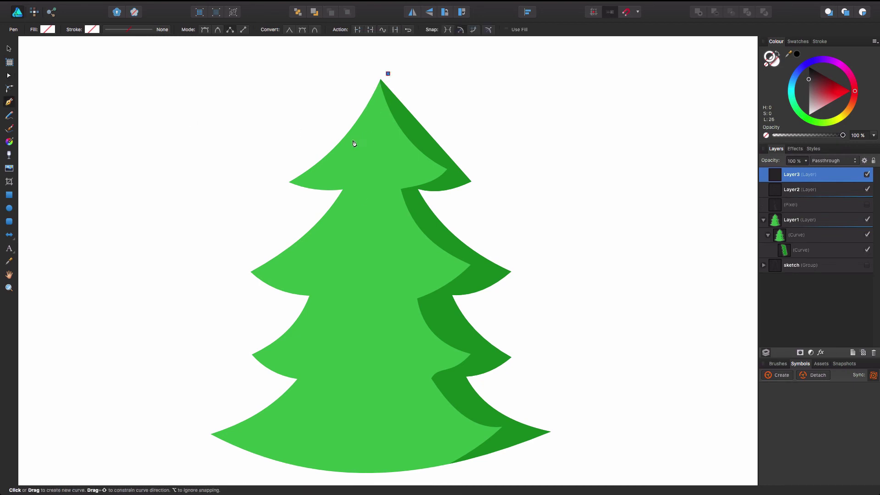
left_click(301, 180)
left_click(355, 177)
left_click(262, 272)
left_click(321, 288)
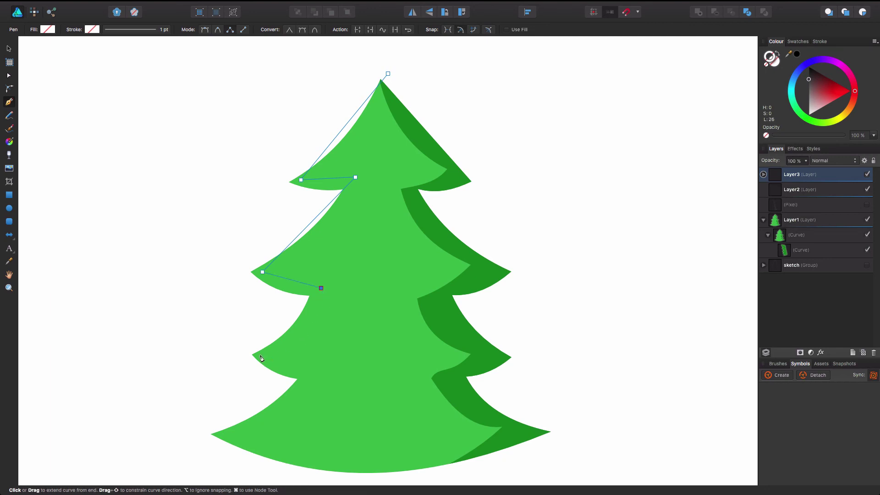
left_click(260, 355)
left_click(309, 376)
Step: Close the path around the outside of the tree's left side and fill it pale green
left_click(206, 444)
left_click(182, 371)
left_click(210, 240)
left_click(262, 126)
left_click(388, 73)
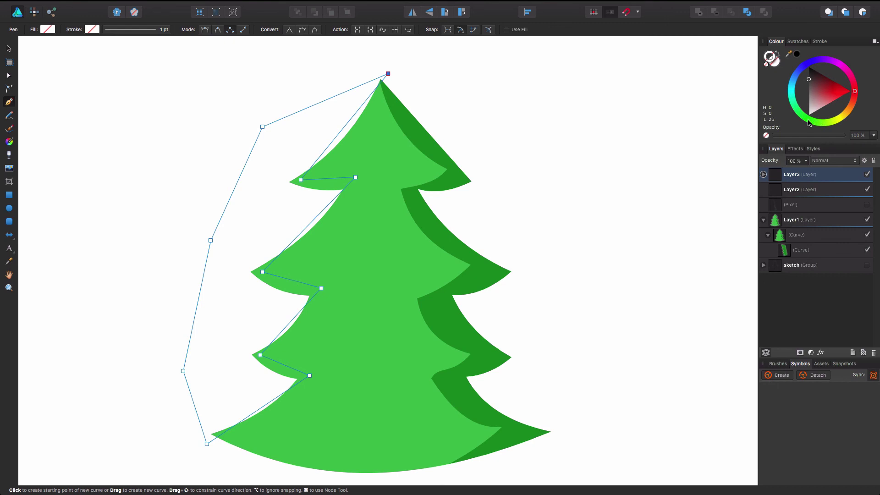
left_click(777, 64)
left_click(808, 122)
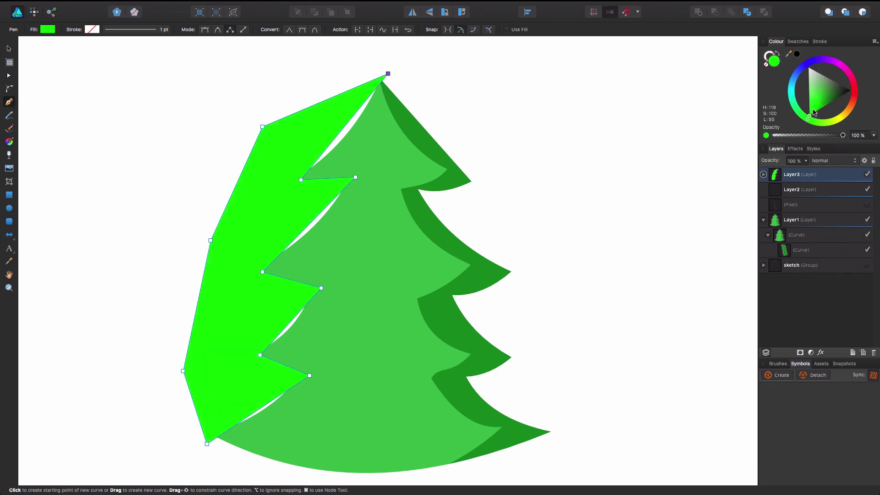
left_click_drag(813, 112, 808, 89)
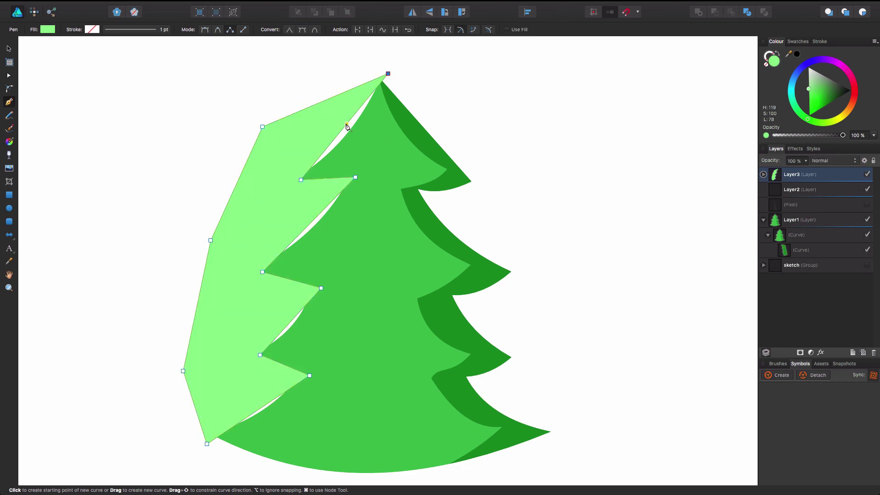
Step: Curve the highlight's four inner edges along the branches with the Node tool
key("a")
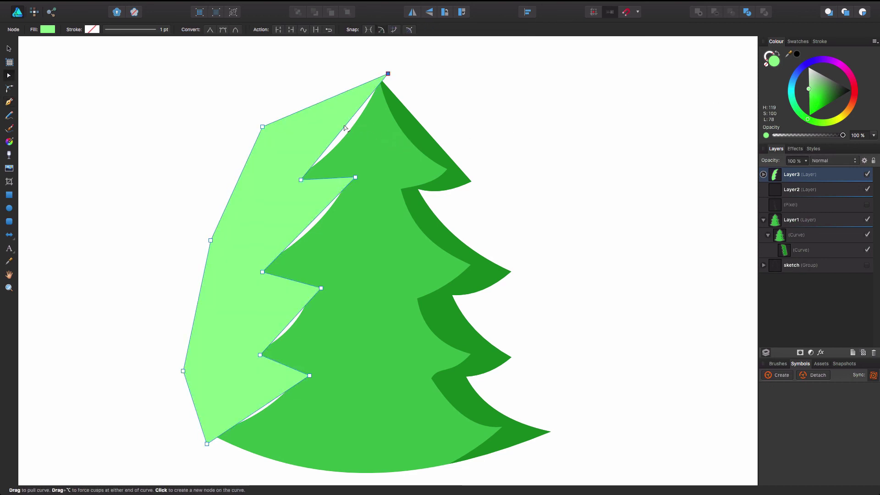
left_click_drag(345, 129, 353, 175)
left_click_drag(317, 224, 324, 253)
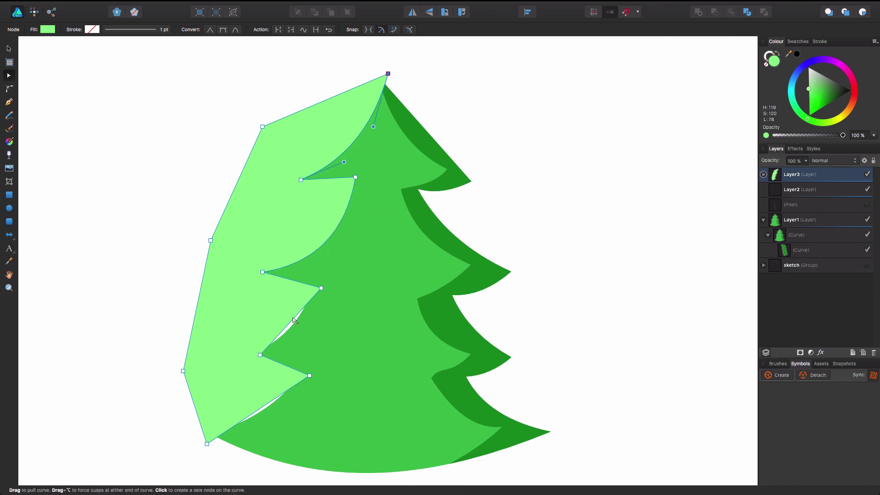
left_click_drag(293, 311, 321, 322)
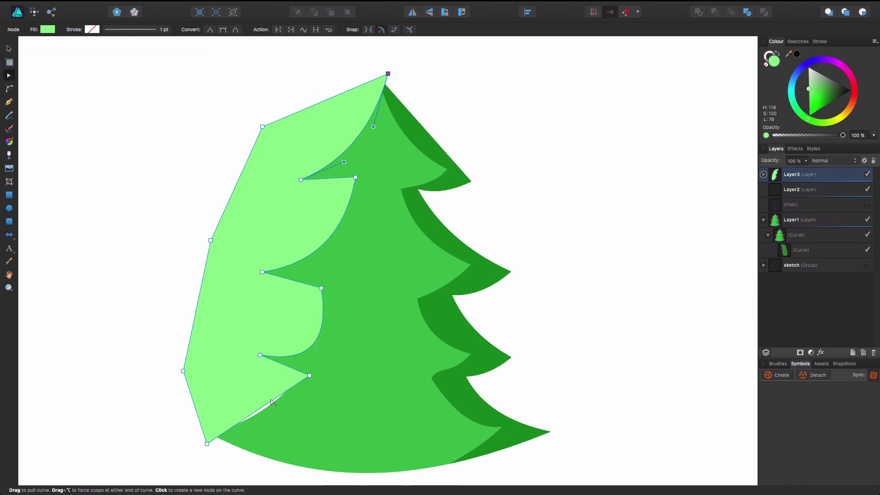
left_click_drag(272, 402, 284, 415)
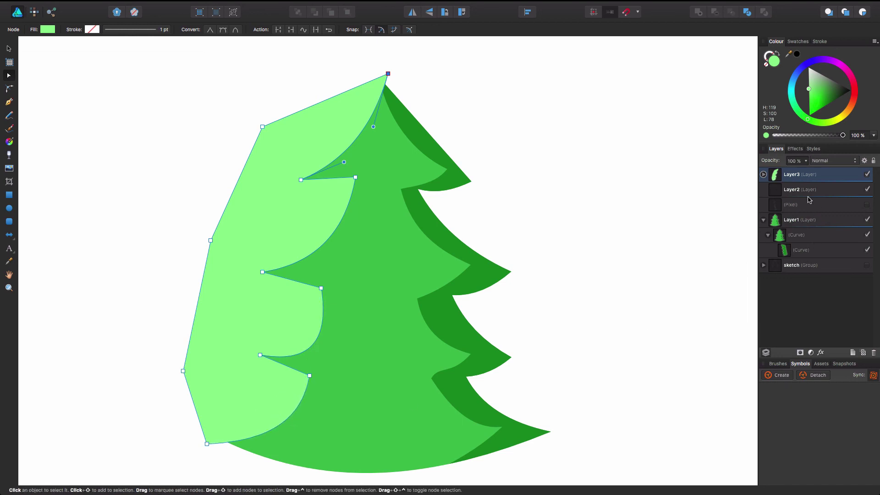
Step: Nest the highlight in Layer1 below the tree curve, then delete empty Layer2 and Layer3
left_click(762, 174)
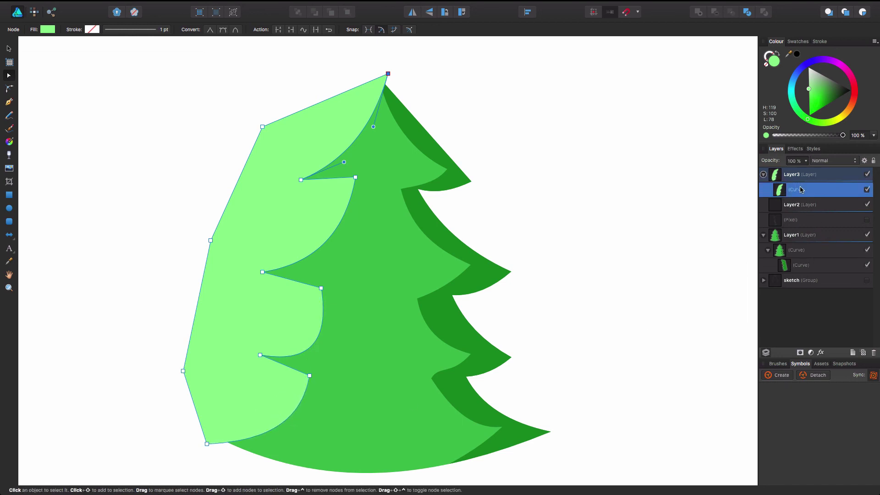
left_click_drag(801, 190, 806, 253)
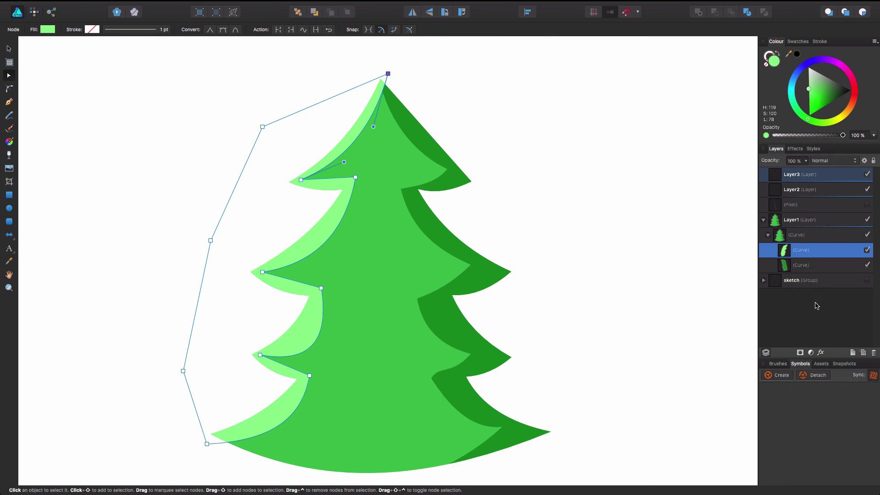
left_click(805, 190)
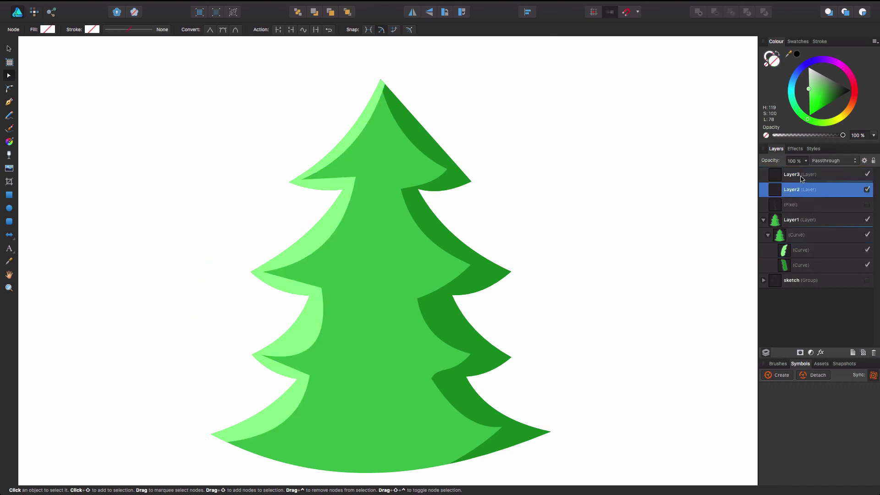
left_click(800, 177, "shift")
key("Delete")
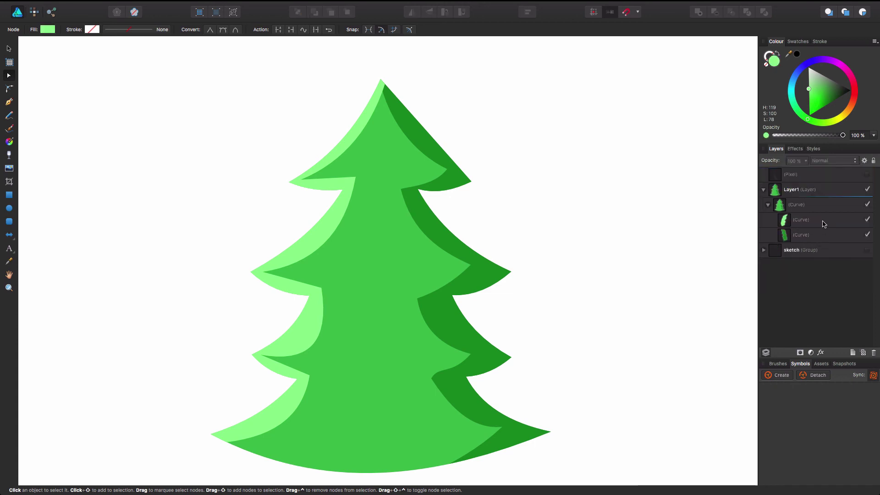
Step: Reshape the highlight's tip, top branch and second branch edge into a narrower band
left_click(799, 220)
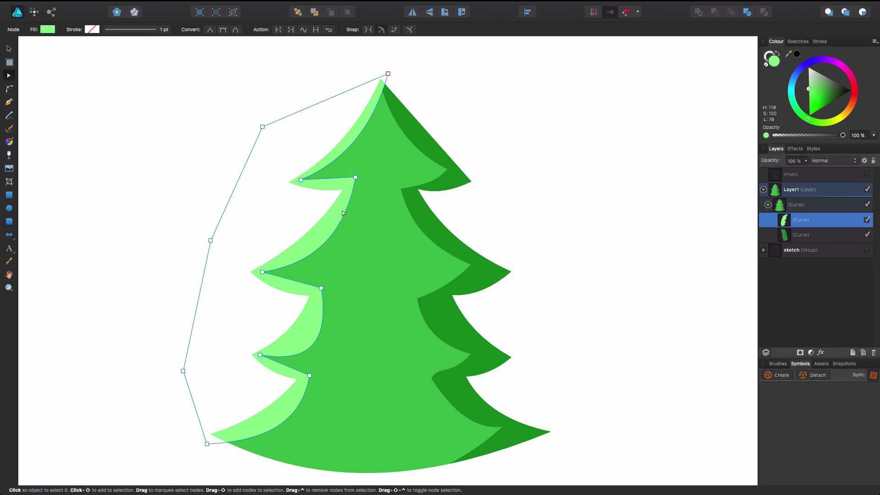
left_click_drag(324, 239, 310, 226)
left_click_drag(333, 183, 333, 186)
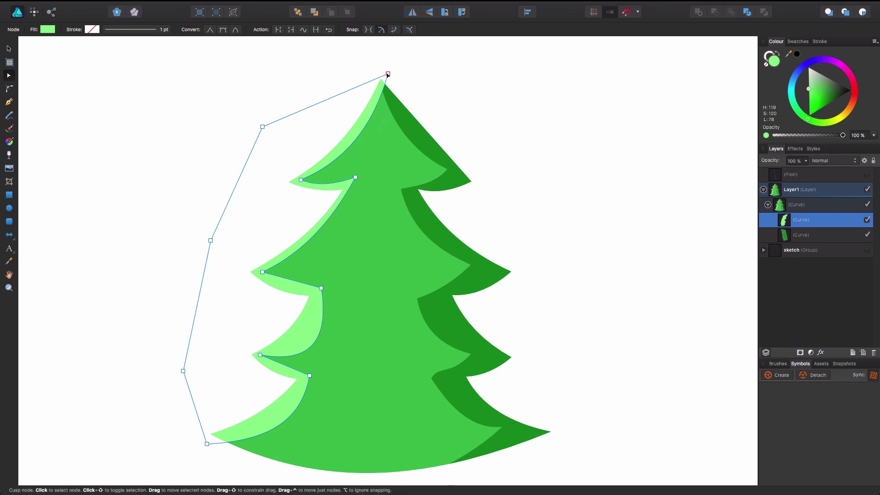
left_click_drag(388, 74, 385, 71)
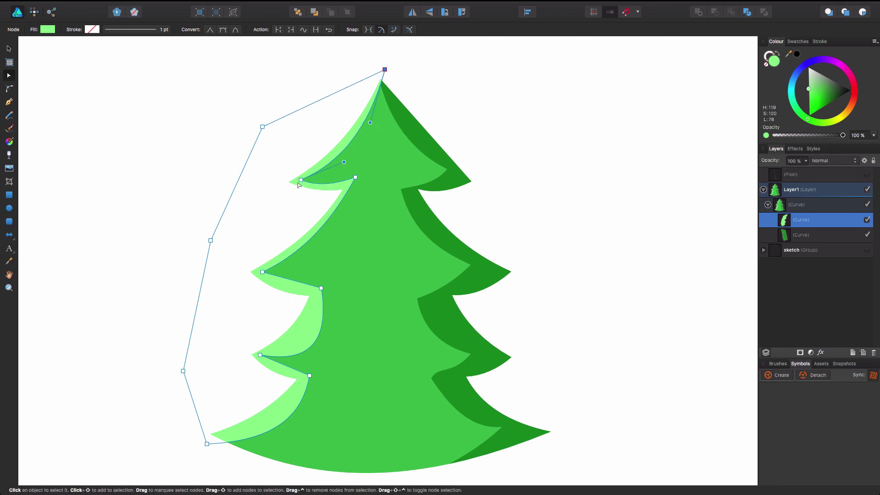
left_click_drag(301, 181, 292, 184)
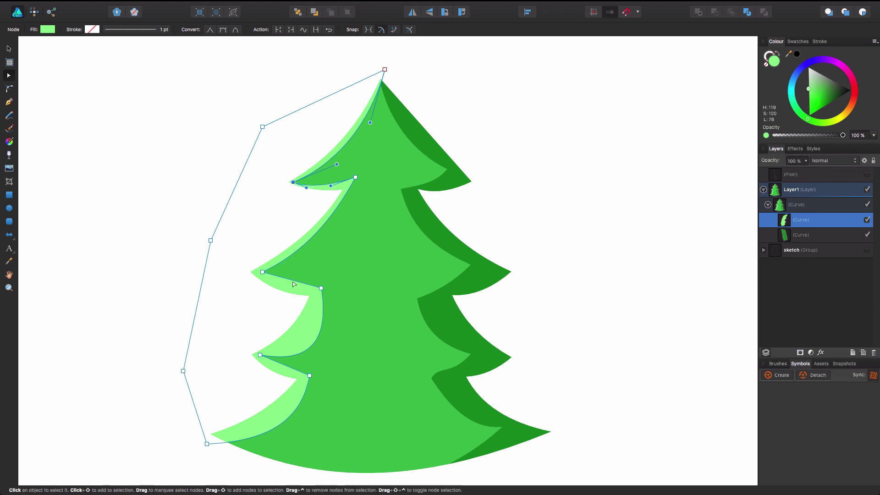
Step: Curve the lower branches' undersides and flatten the bottom edge into a thin rim
left_click_drag(290, 280, 289, 291)
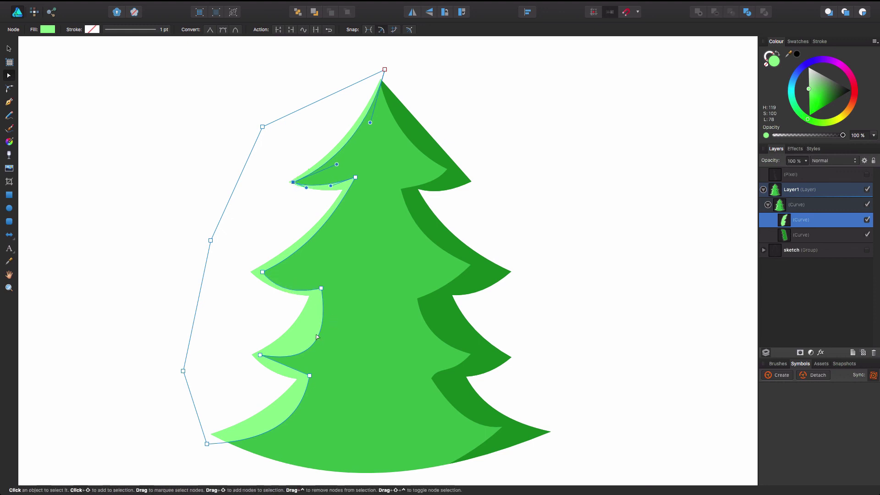
left_click_drag(323, 321, 295, 325)
left_click_drag(278, 360, 277, 367)
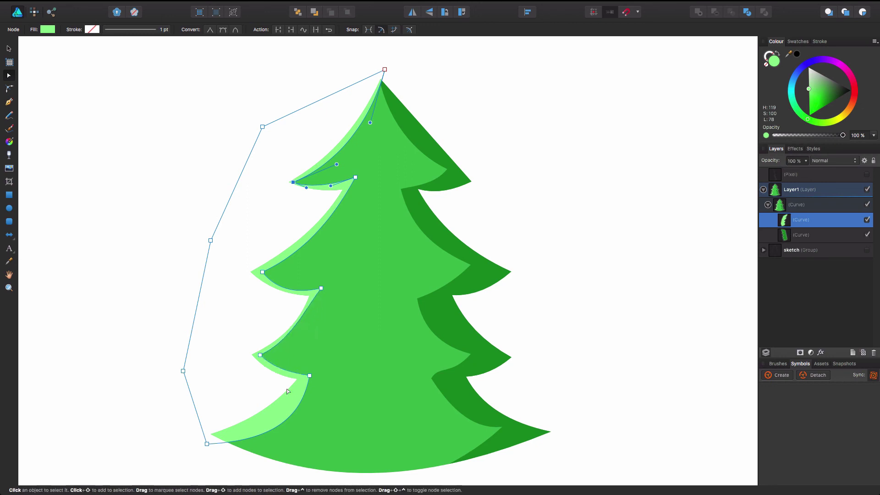
left_click(287, 404)
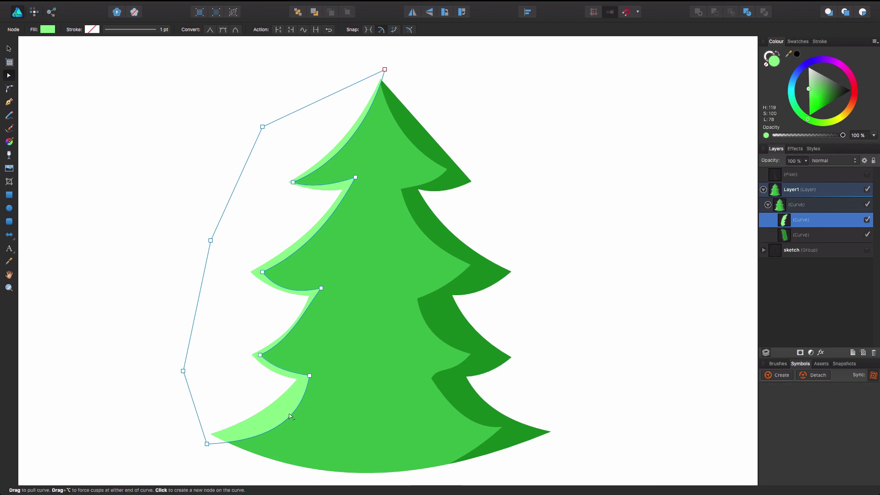
left_click_drag(288, 418, 277, 405)
left_click(579, 306)
Step: Collapse the tree layer and add a new layer for the stump above the sketch group
scroll(536, 304, "up", 1)
scroll(536, 304, "down", 1)
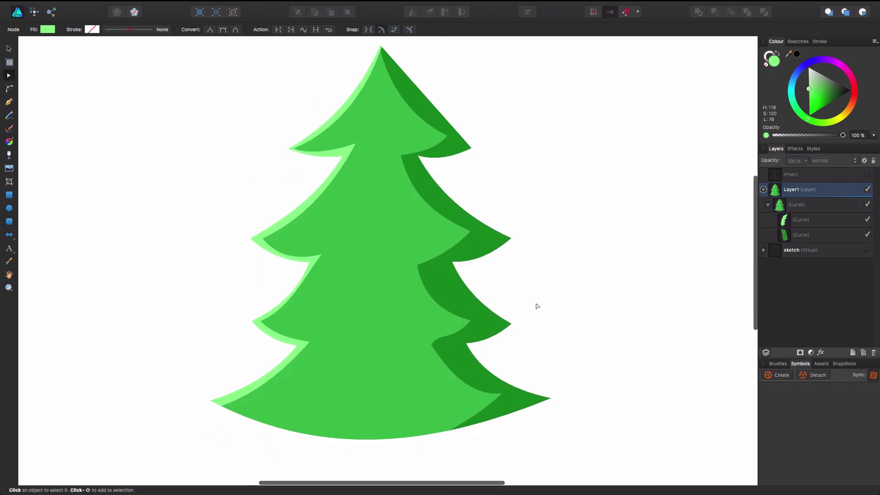
scroll(537, 310, "down", 3)
scroll(536, 307, "down", 3)
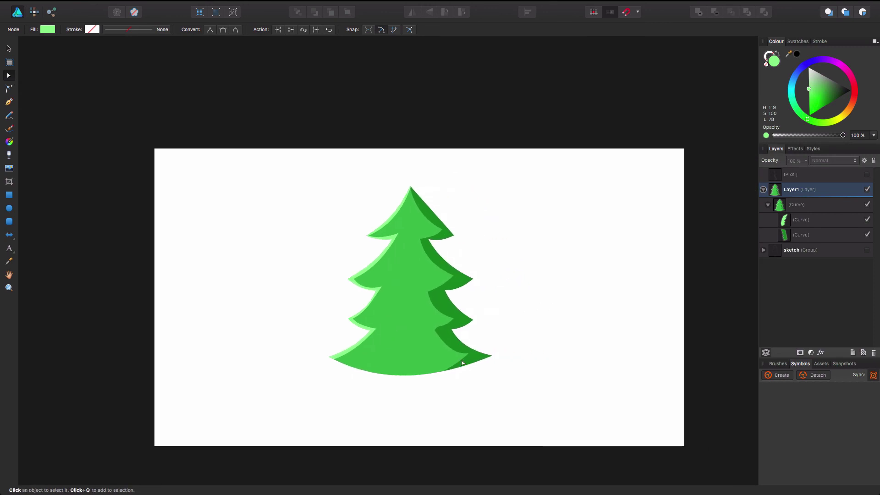
left_click(763, 189)
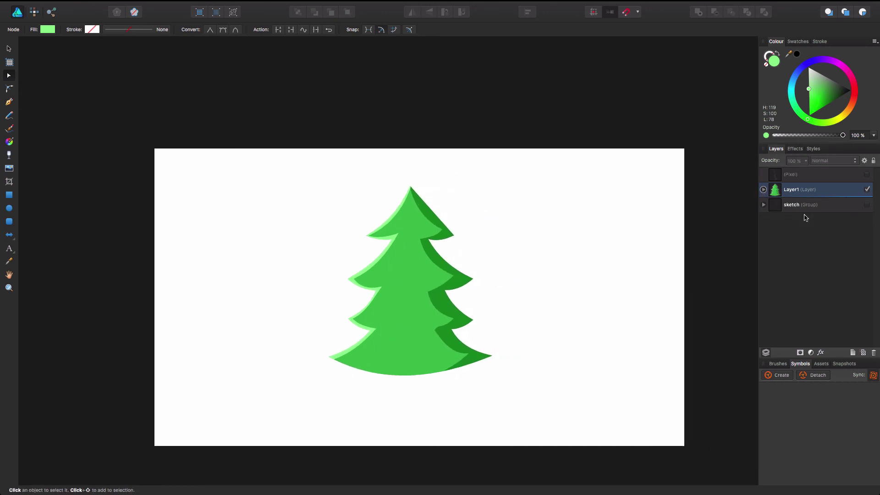
left_click(812, 209)
left_click(853, 352)
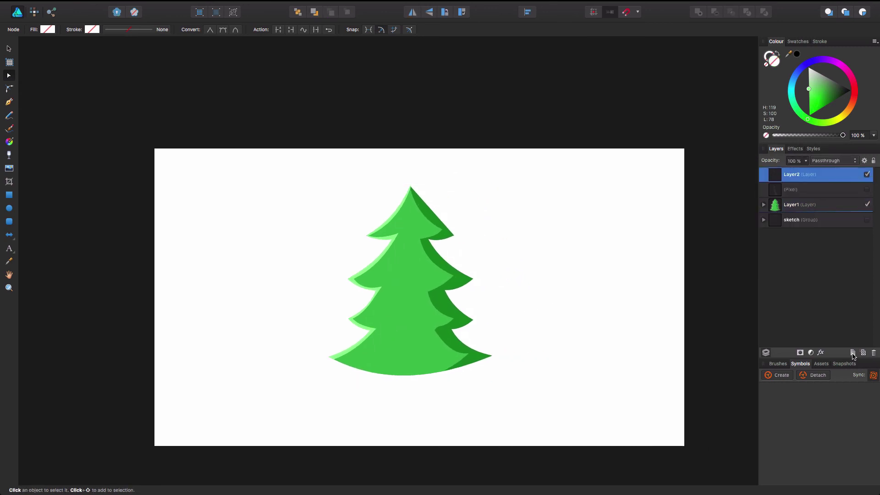
Step: Draw a brown rounded rectangle at the tree's base and place its layer below Layer1
left_click(9, 221)
left_click_drag(384, 368, 429, 397)
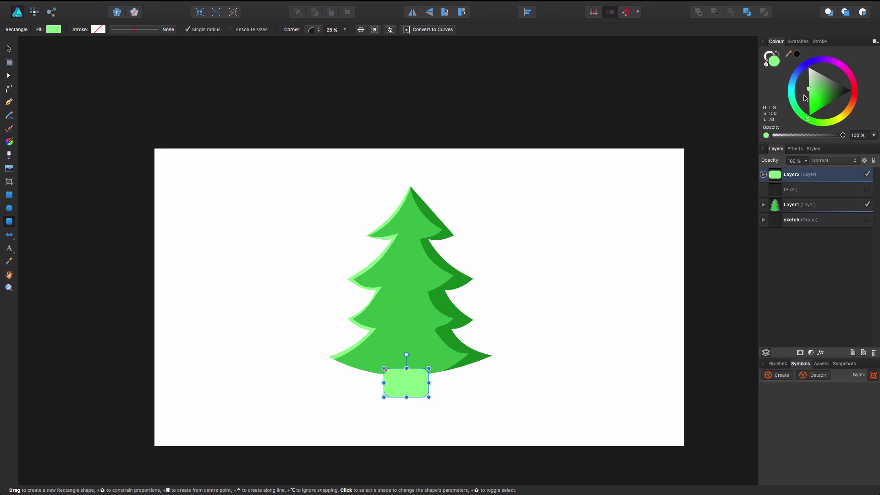
left_click(847, 112)
left_click_drag(828, 104, 817, 80)
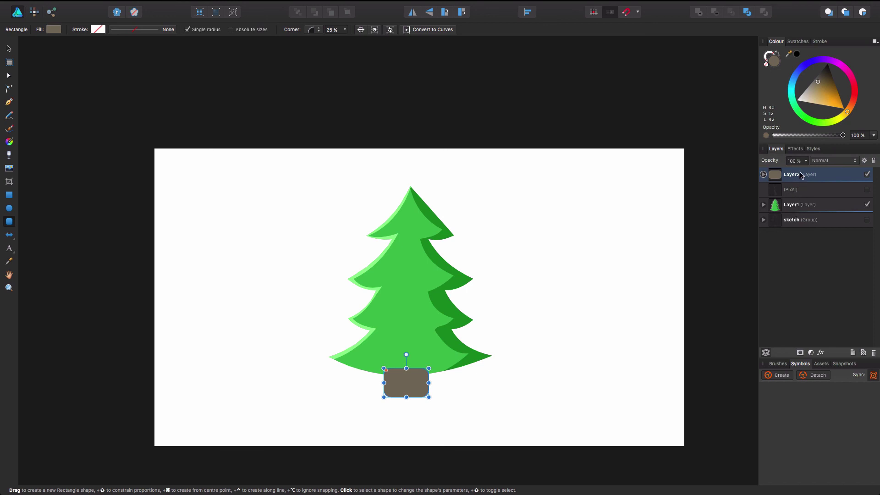
left_click_drag(800, 175, 779, 213)
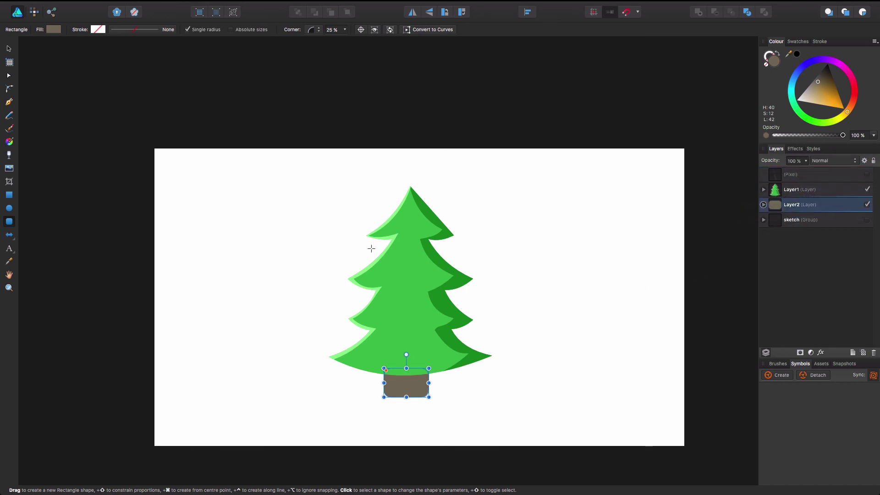
left_click(9, 48)
left_click(597, 400)
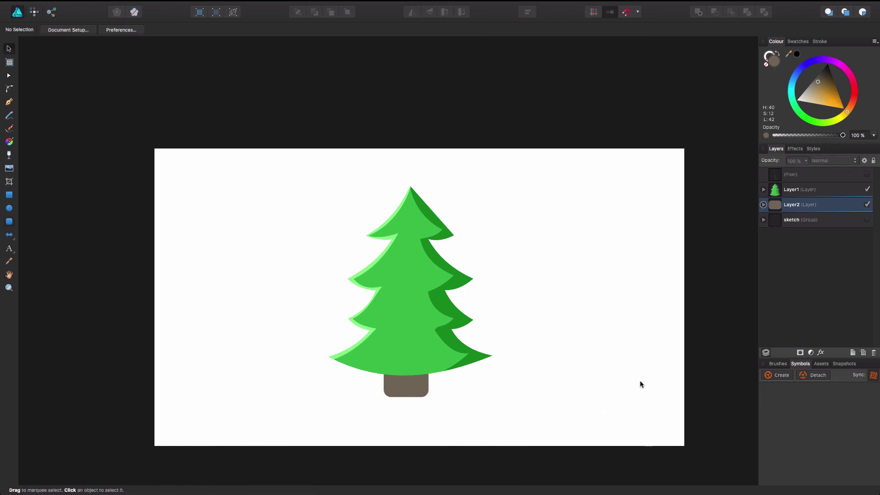
scroll(452, 310, "up", 2)
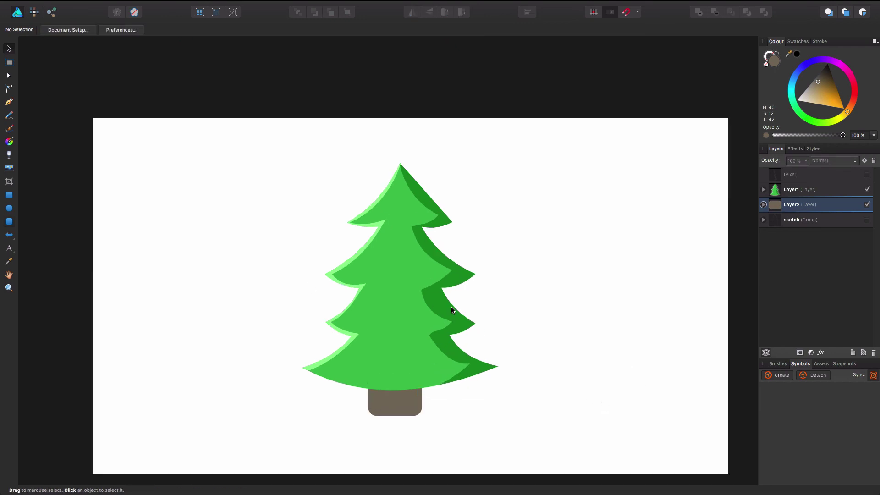